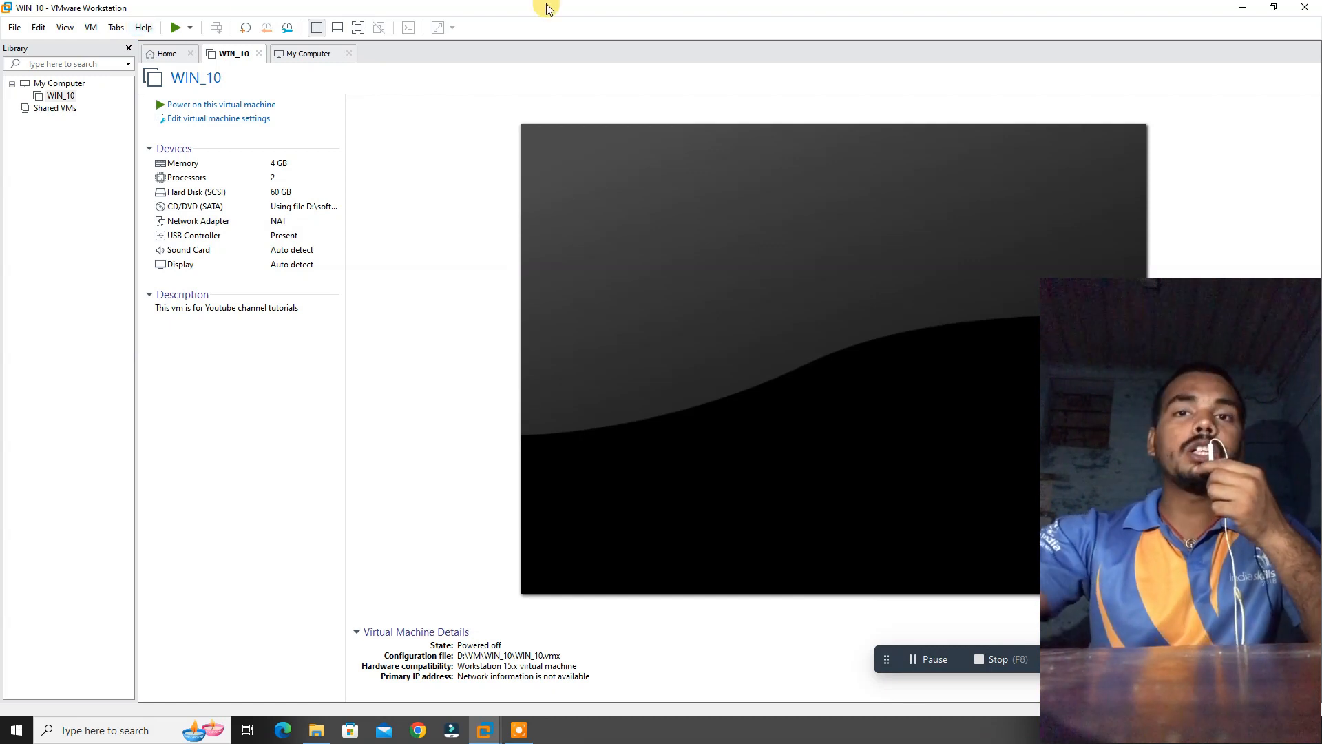
# Step: Switch to File Explorer and locate the Windows.iso disc image in the software folder on drive D
pyautogui.click(1236, 6)
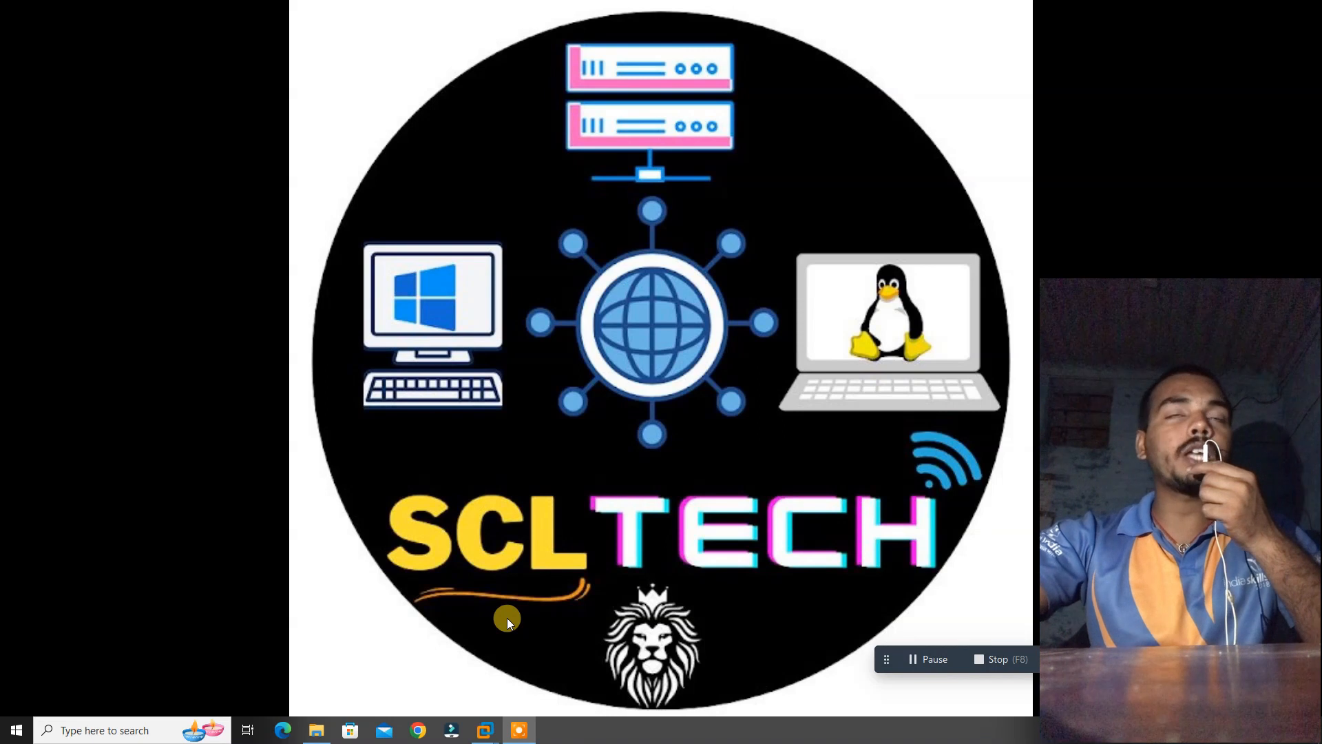
pyautogui.click(316, 730)
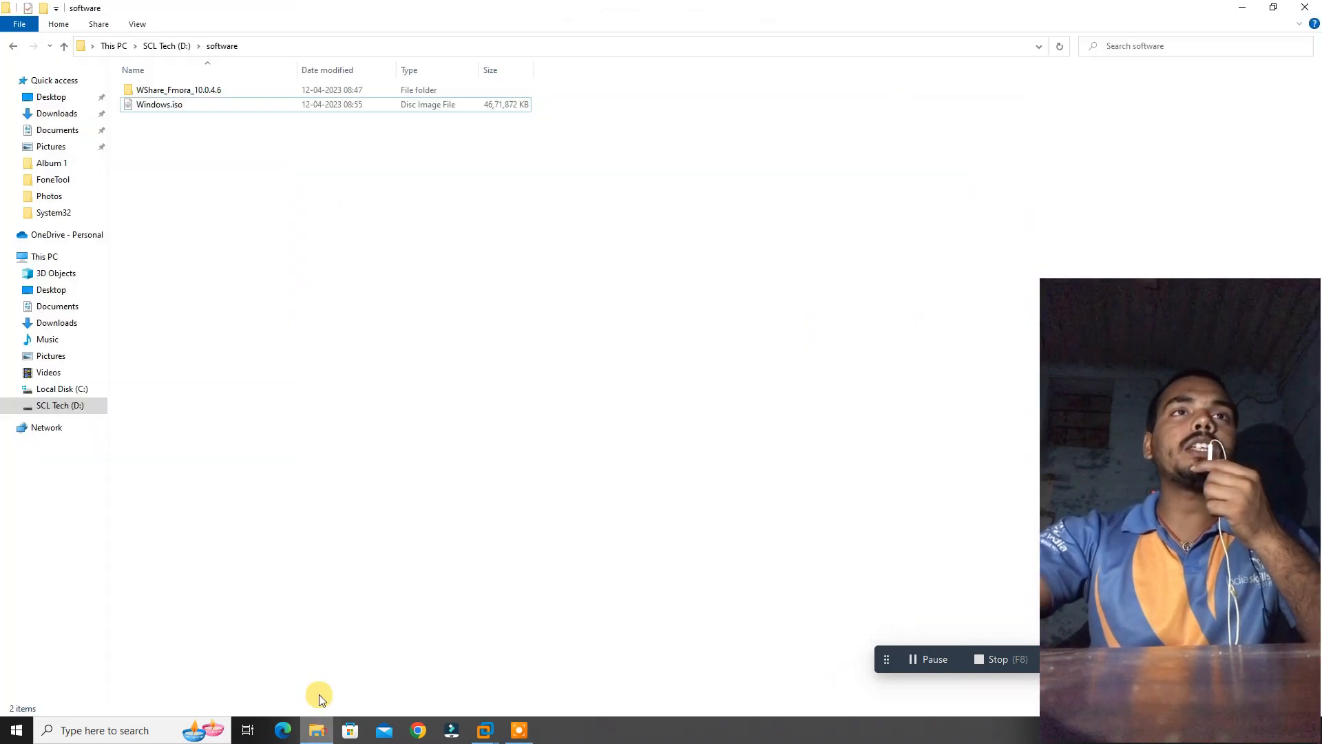
pyautogui.click(175, 110)
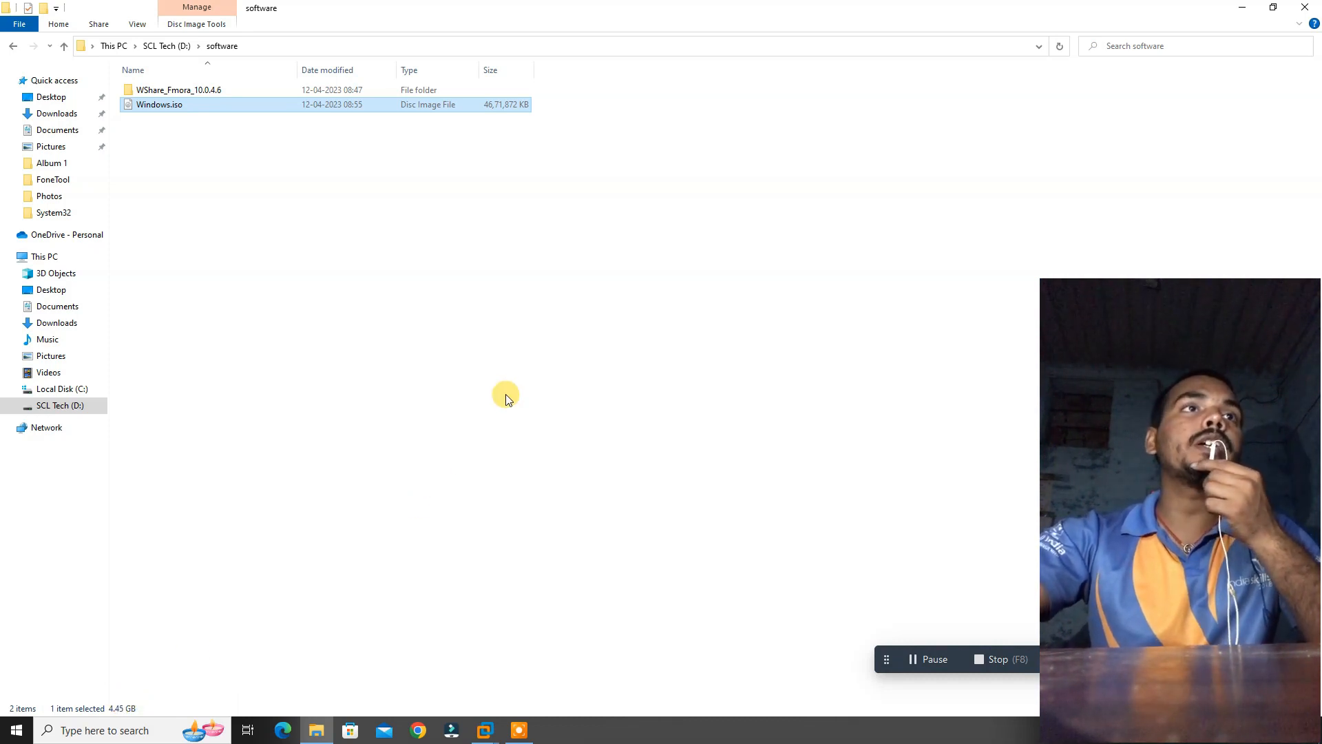
pyautogui.click(1241, 6)
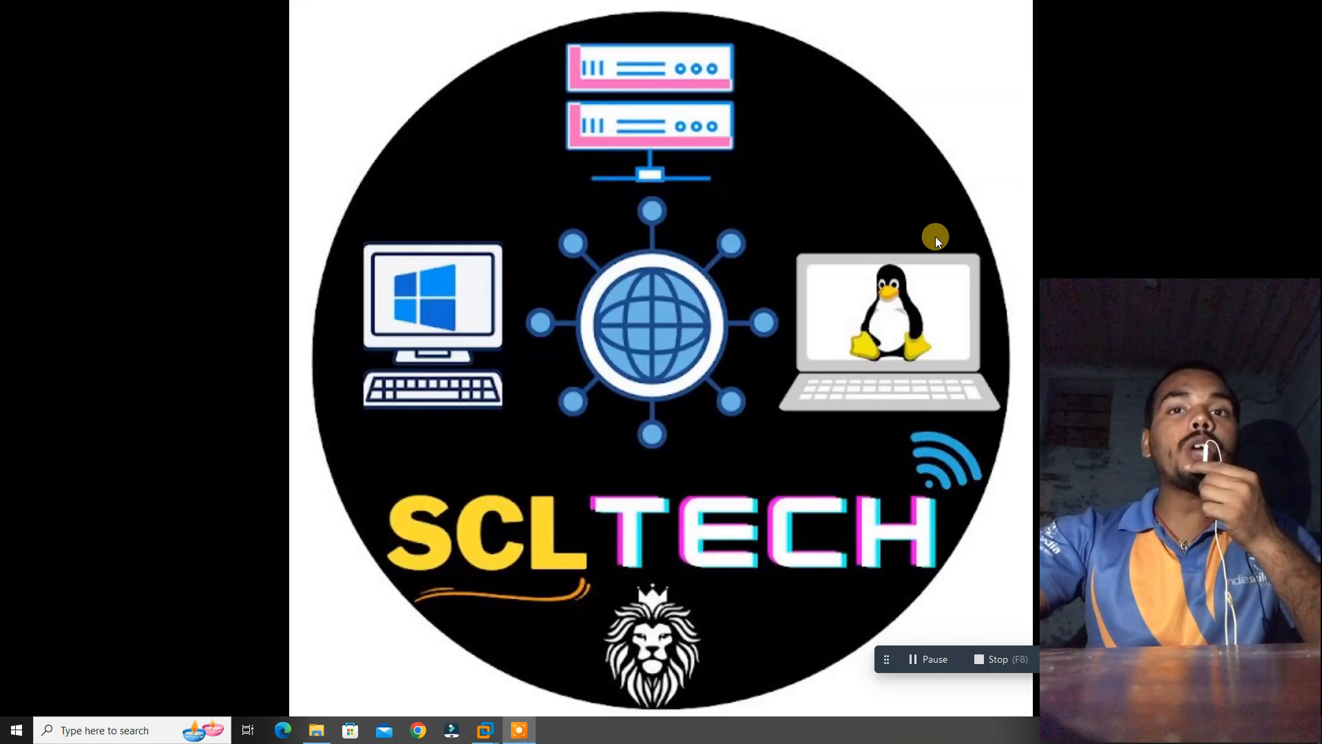
# Step: Open Task Manager and check the host computer's memory and CPU capacity in its performance view
pyautogui.hotkey('ctrl', 'shift', 'Escape')
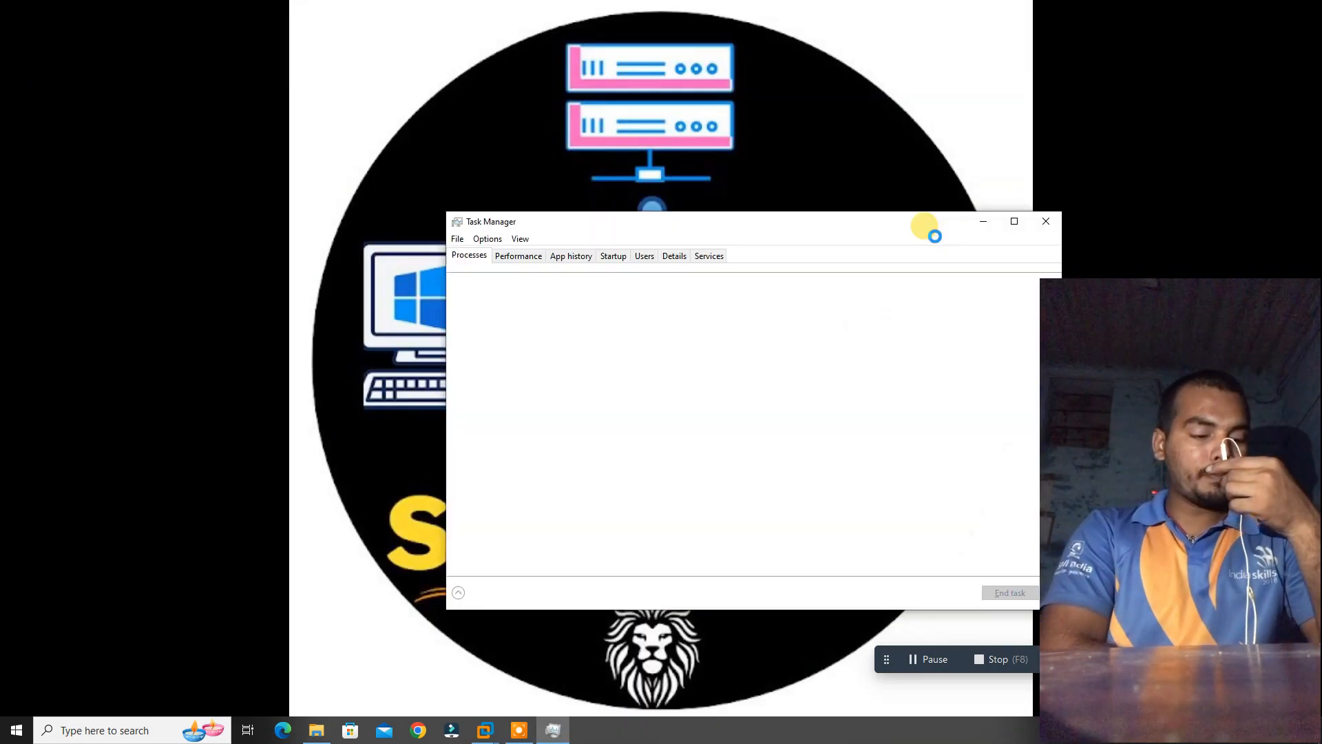
pyautogui.doubleClick(509, 212)
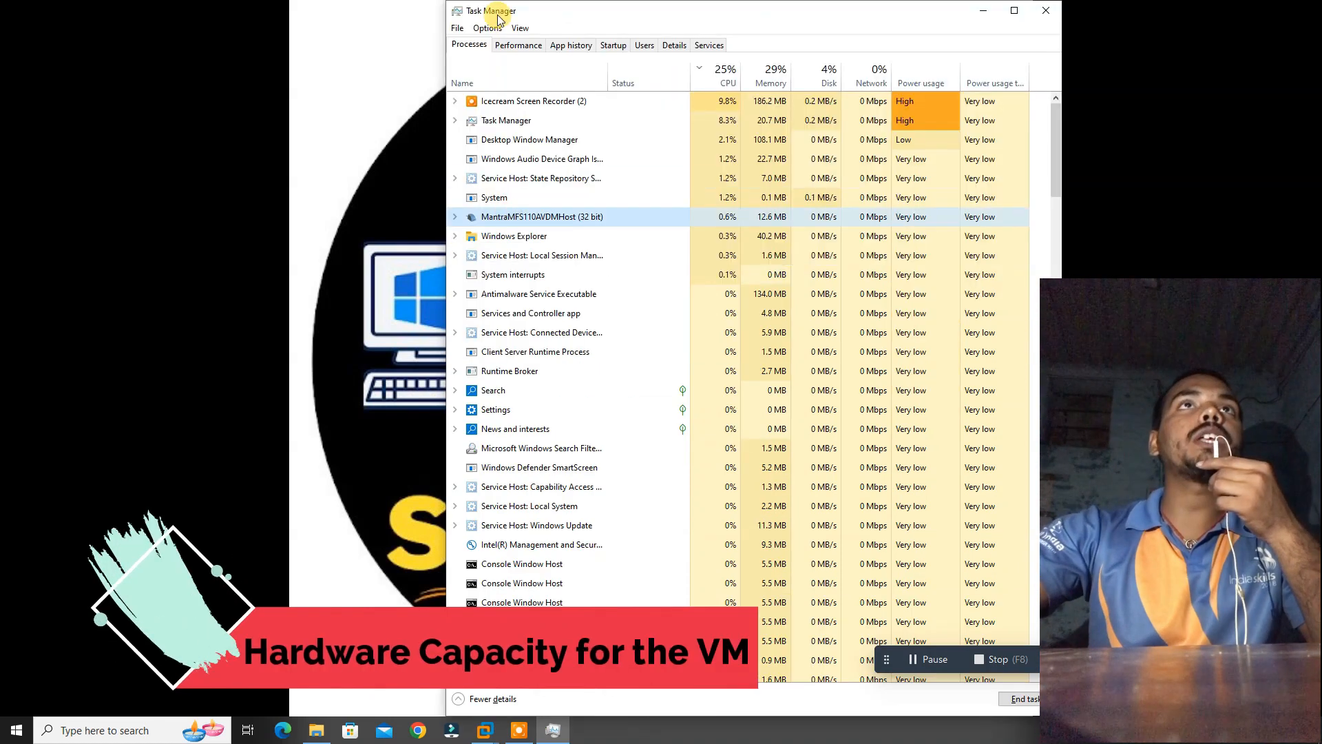
pyautogui.doubleClick(499, 12)
pyautogui.click(516, 256)
pyautogui.doubleClick(519, 214)
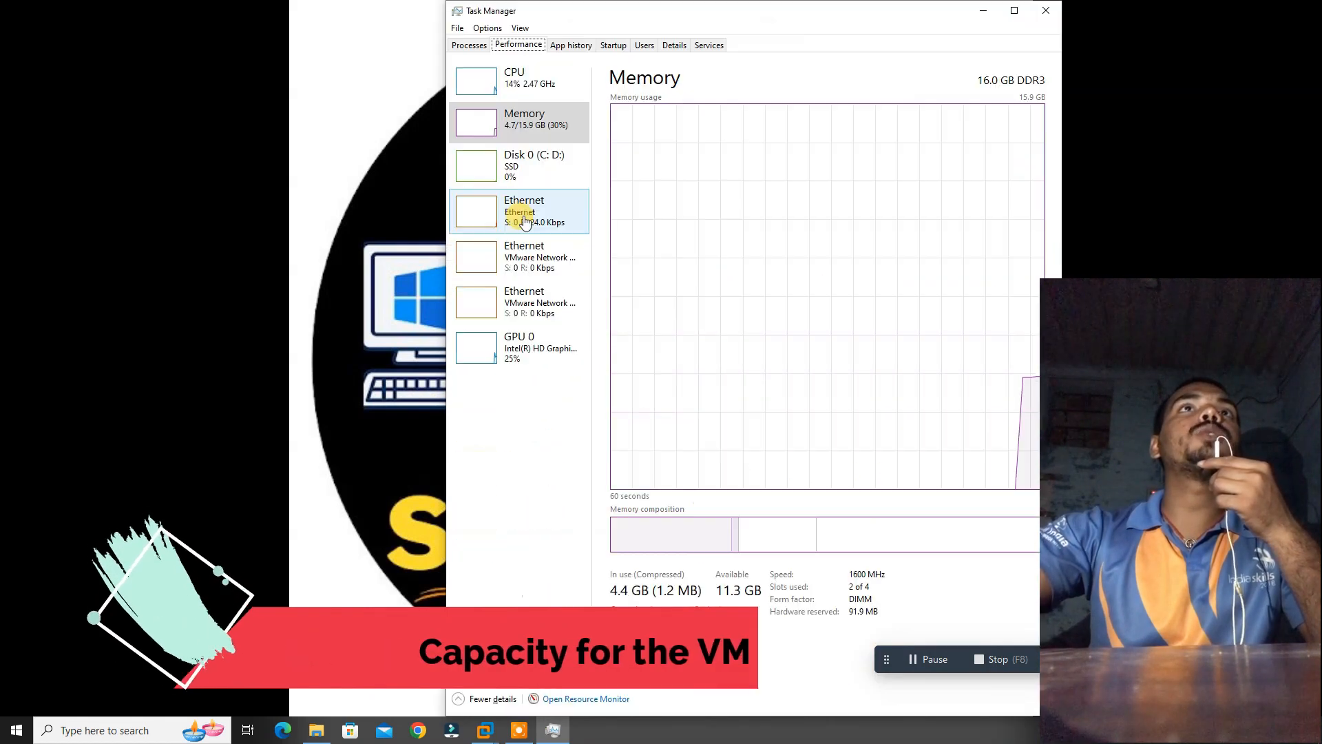
pyautogui.doubleClick(551, 12)
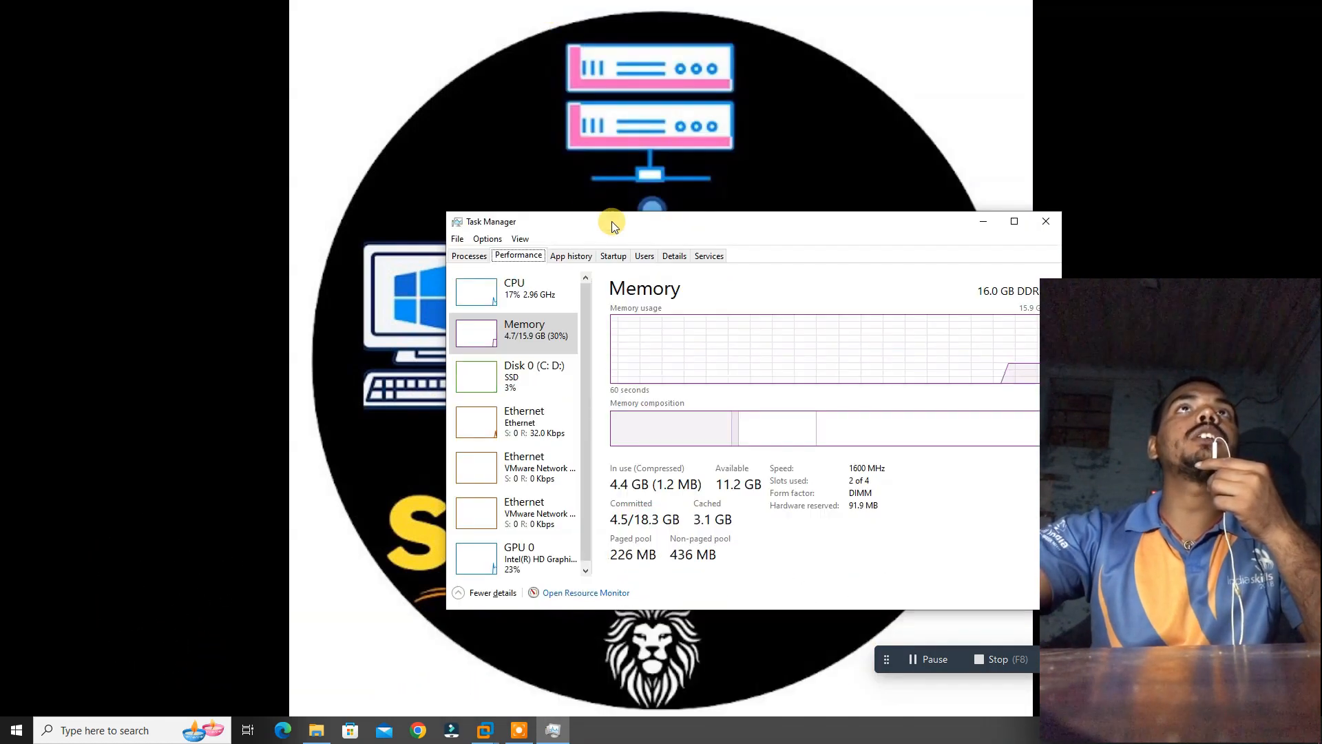
pyautogui.moveTo(615, 227); pyautogui.dragTo(462, 130)
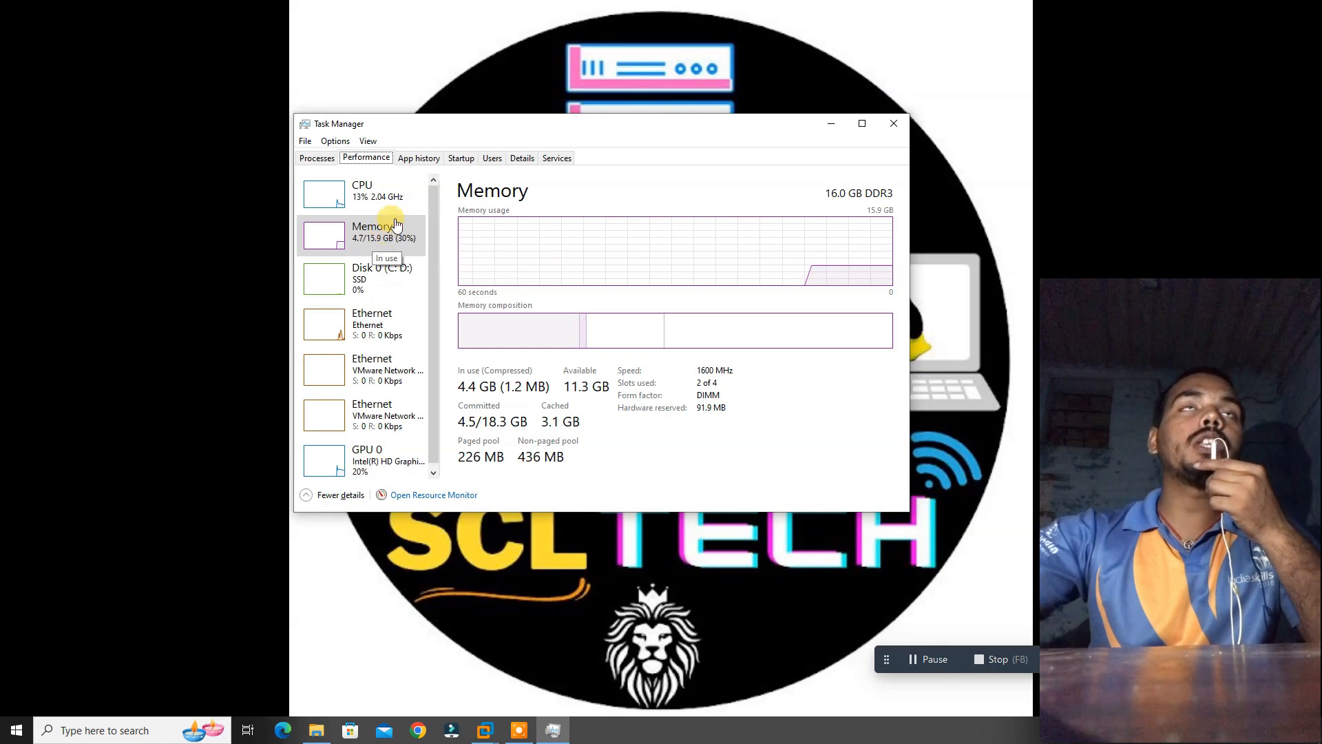
pyautogui.click(384, 196)
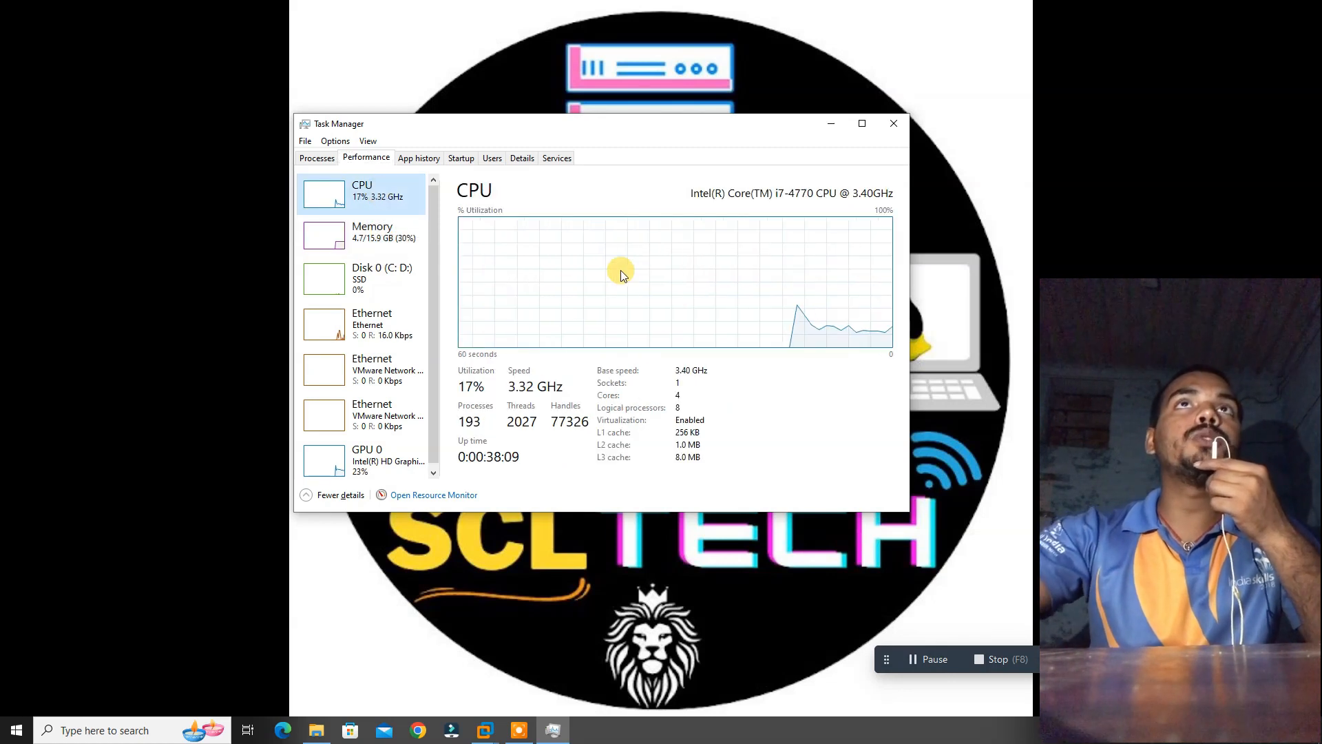
pyautogui.click(375, 233)
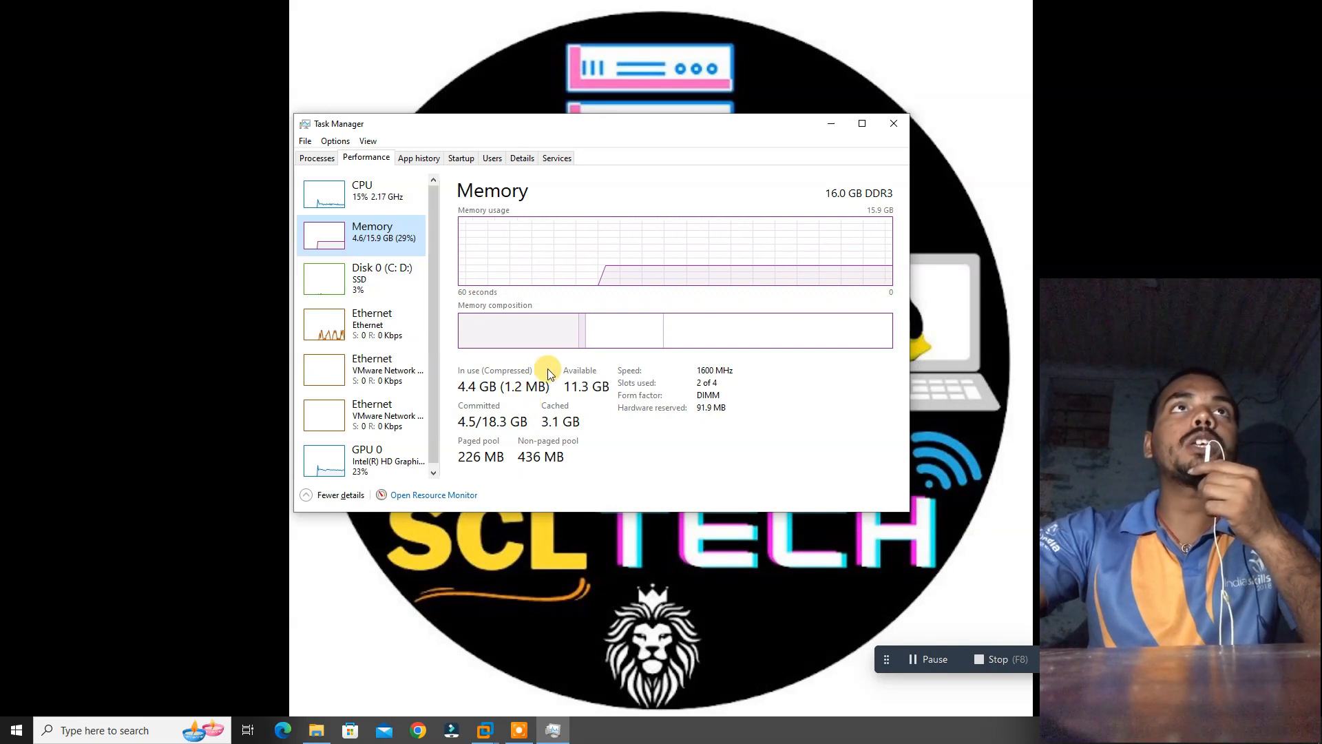
pyautogui.click(831, 124)
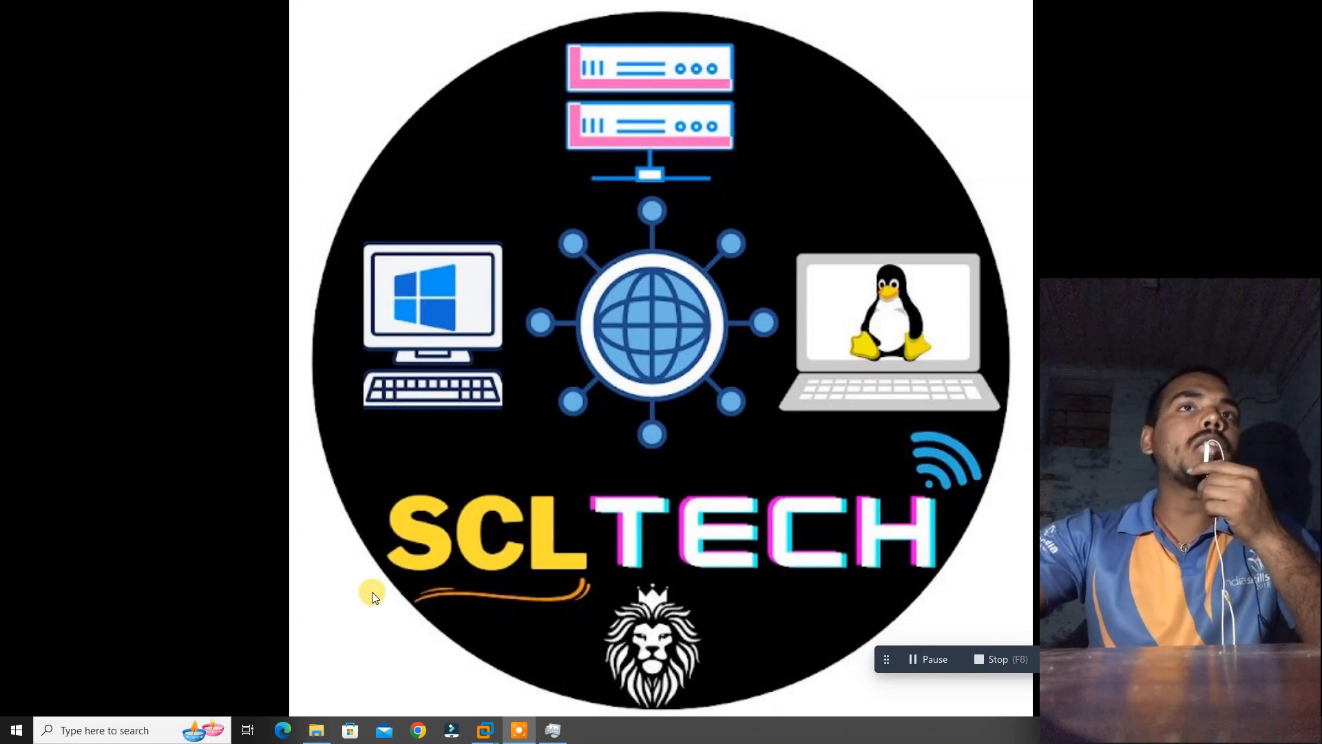
# Step: Switch to the VMware Workstation home page and start a new virtual machine with the Typical configuration
pyautogui.moveTo(485, 732)
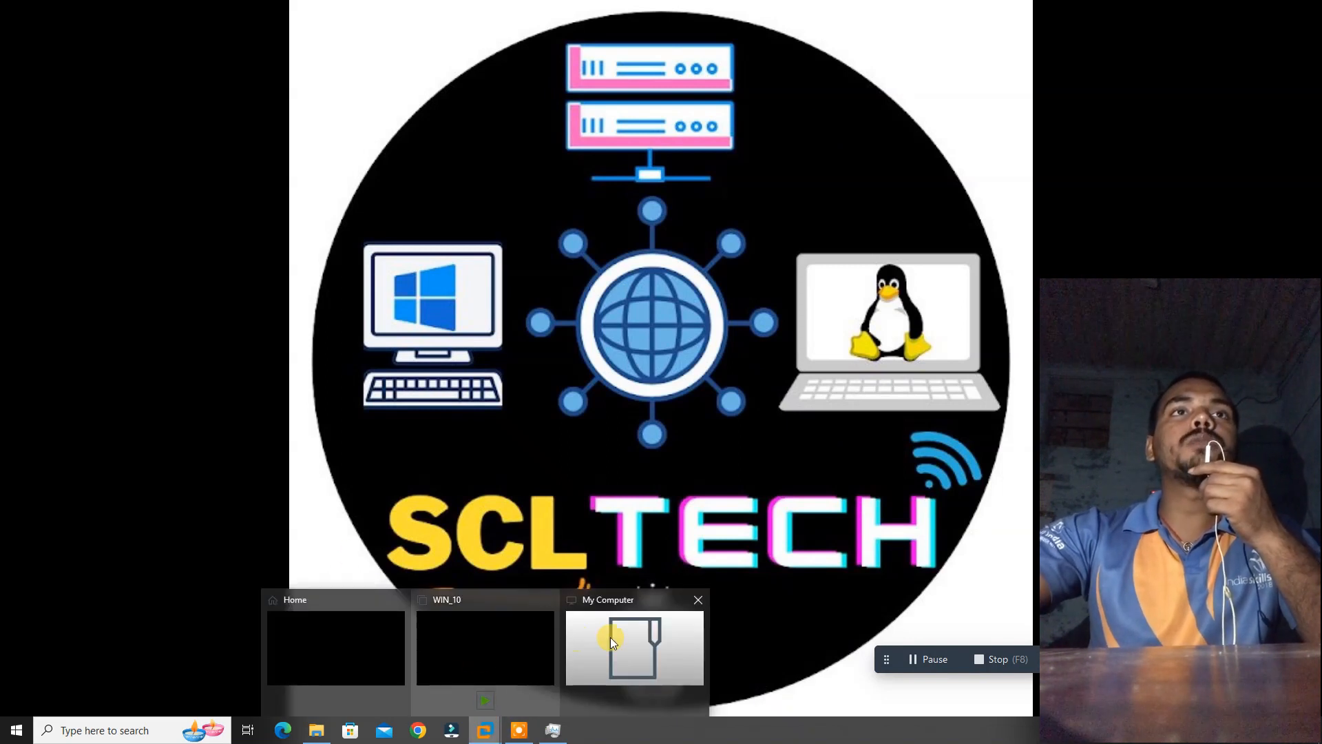
pyautogui.click(288, 647)
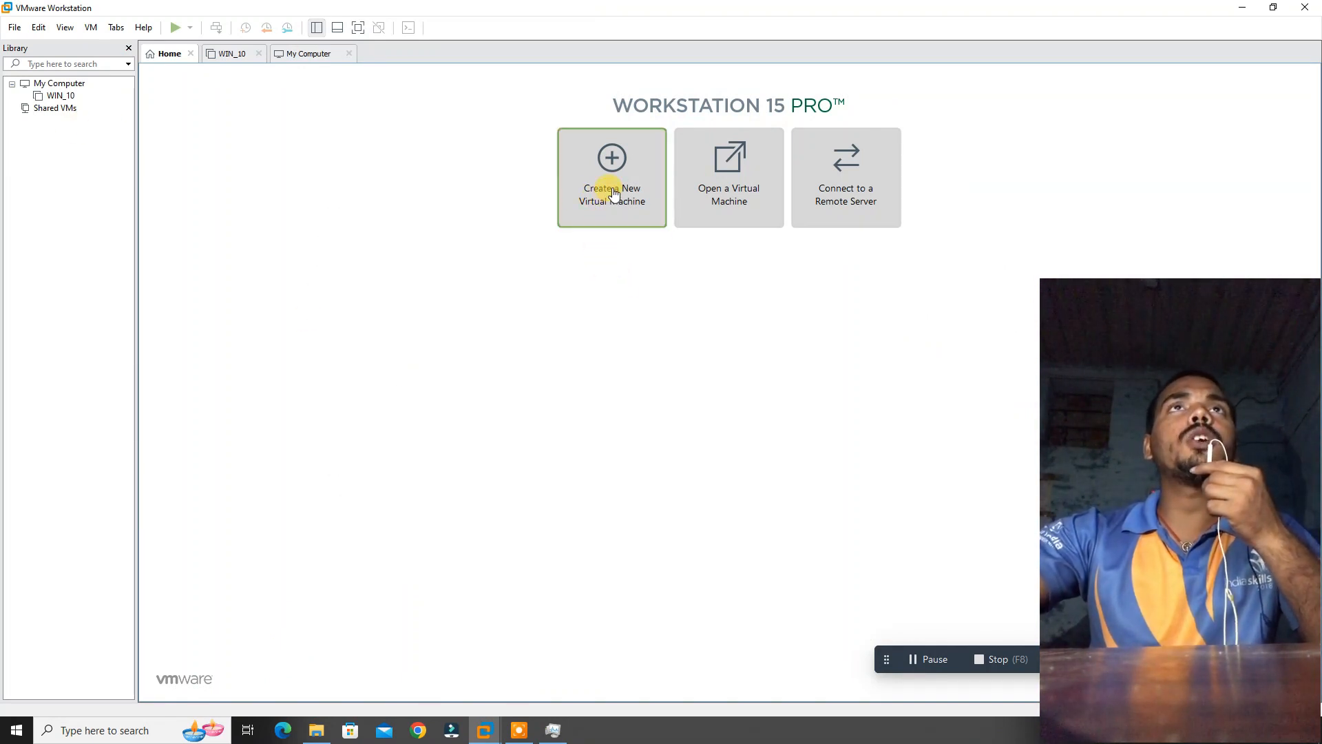
pyautogui.click(15, 27)
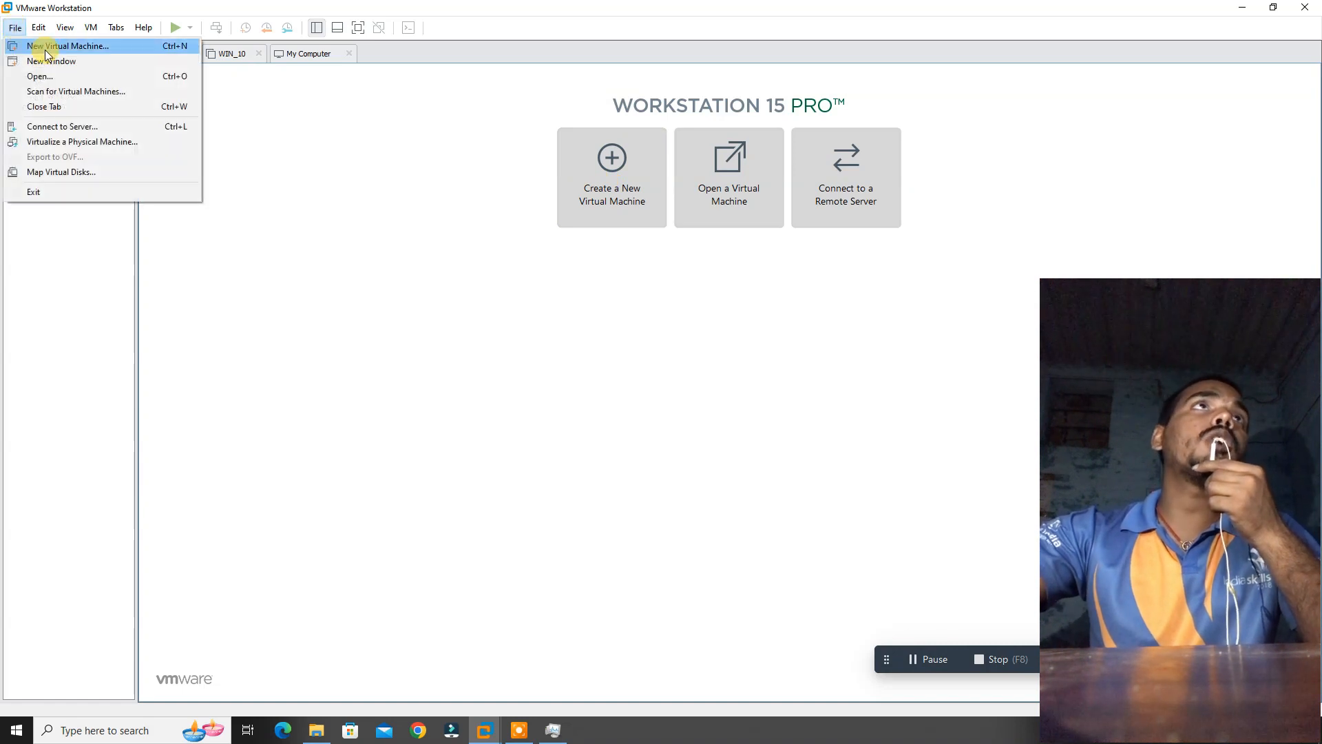
pyautogui.click(577, 180)
pyautogui.click(576, 172)
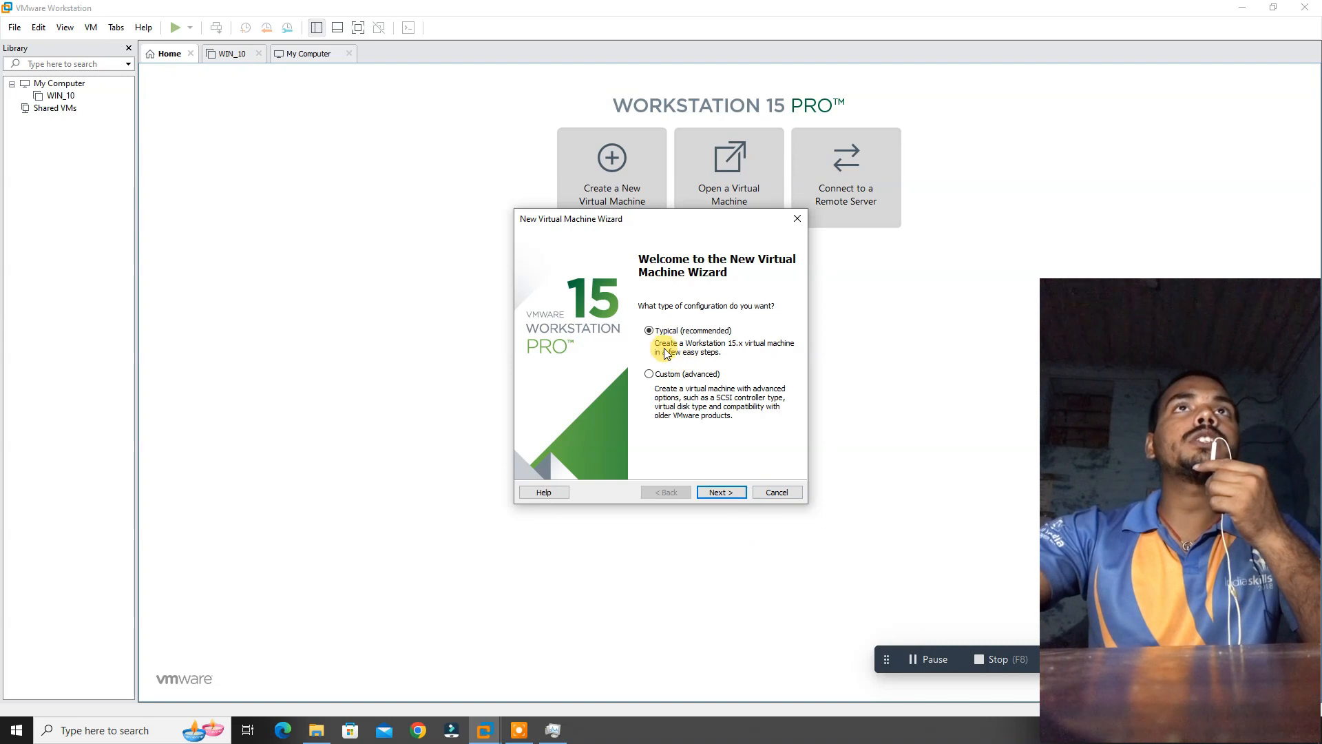
pyautogui.click(723, 492)
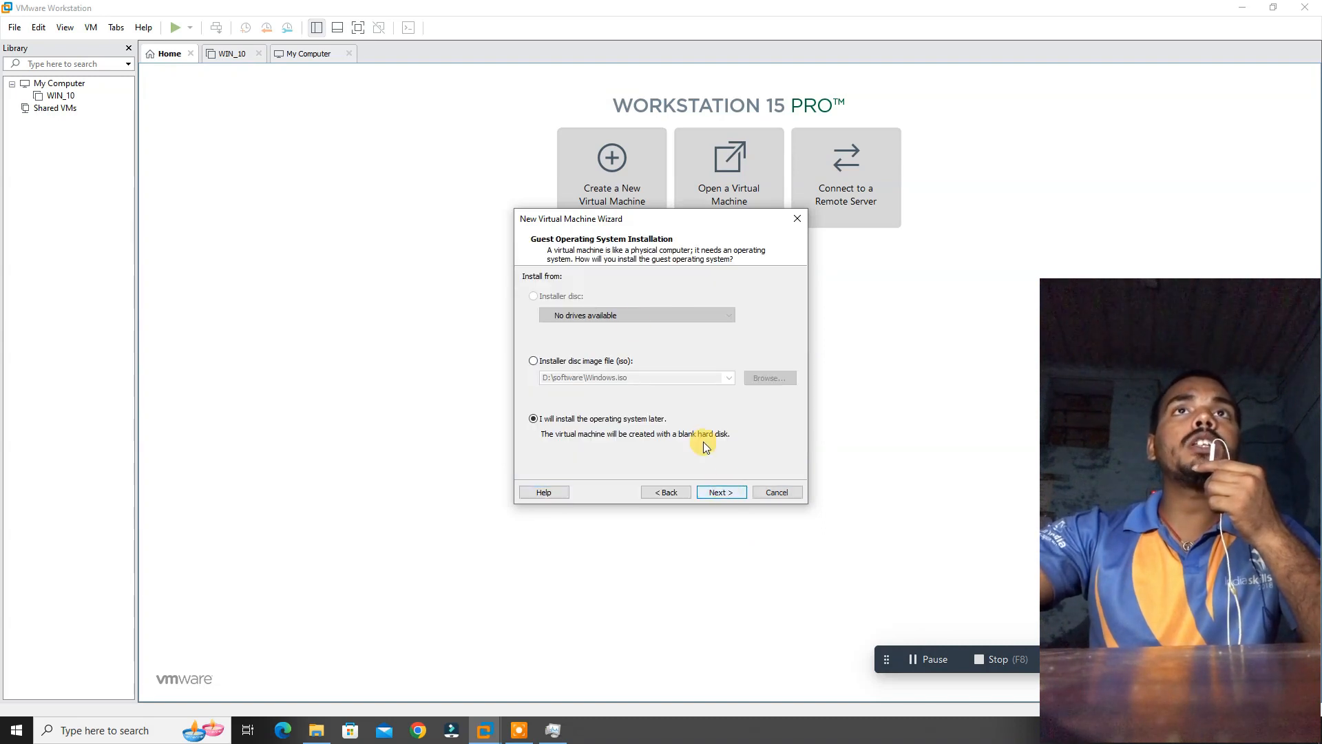
# Step: Choose the installer disc image D:\software\Windows.iso as the installation source for the guest operating system
pyautogui.moveTo(699, 219); pyautogui.dragTo(672, 213)
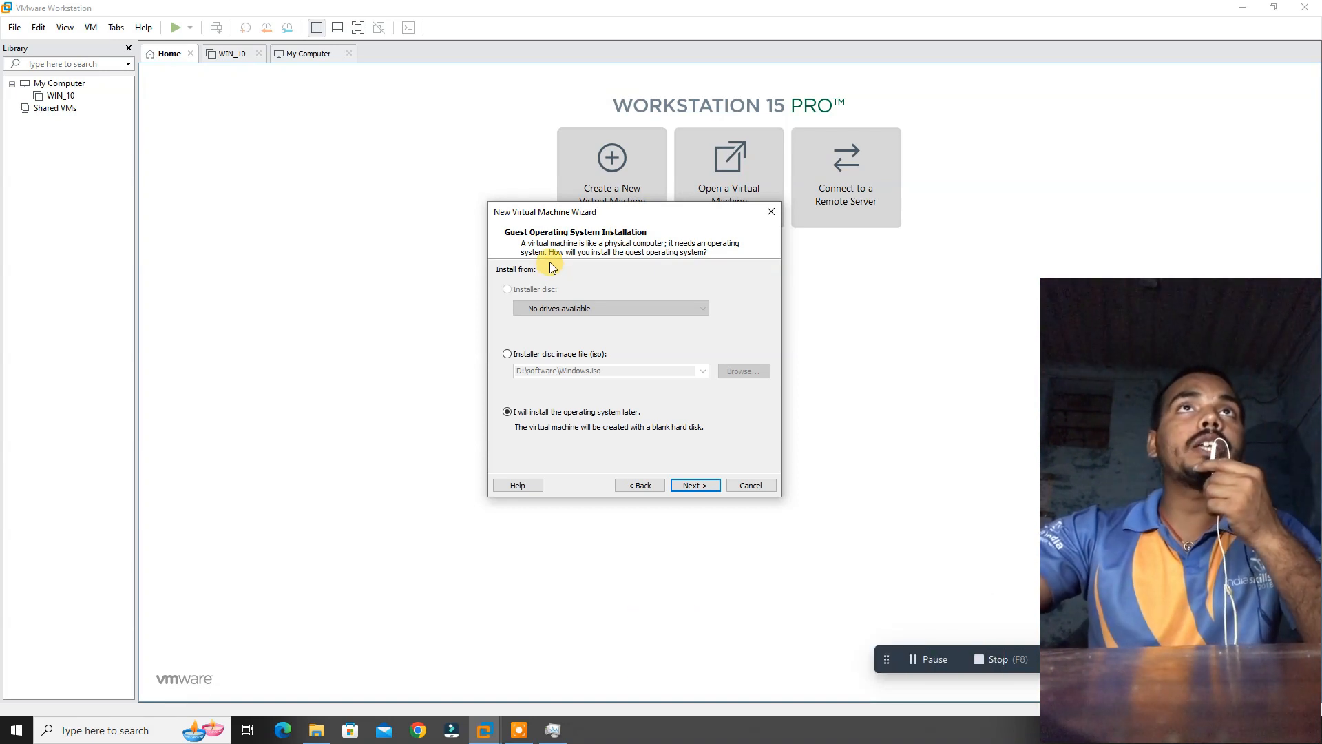
pyautogui.click(506, 355)
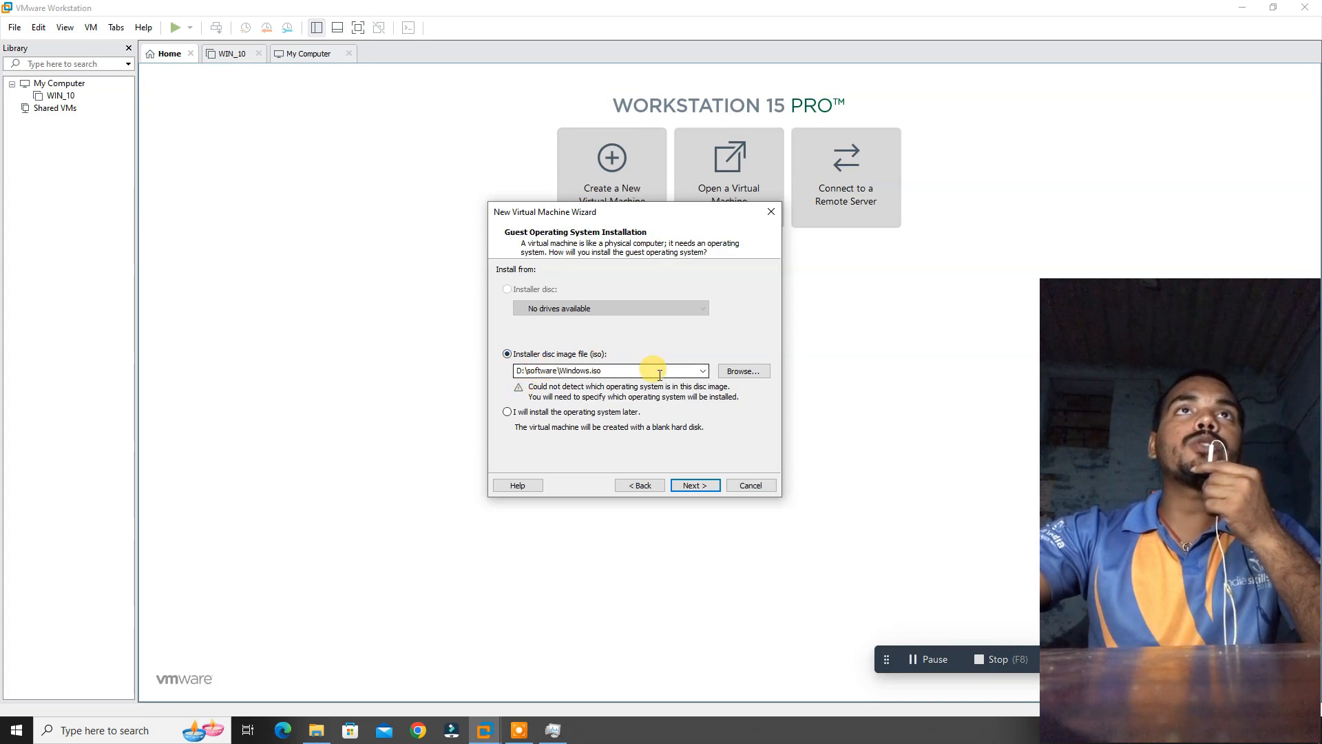
pyautogui.click(747, 372)
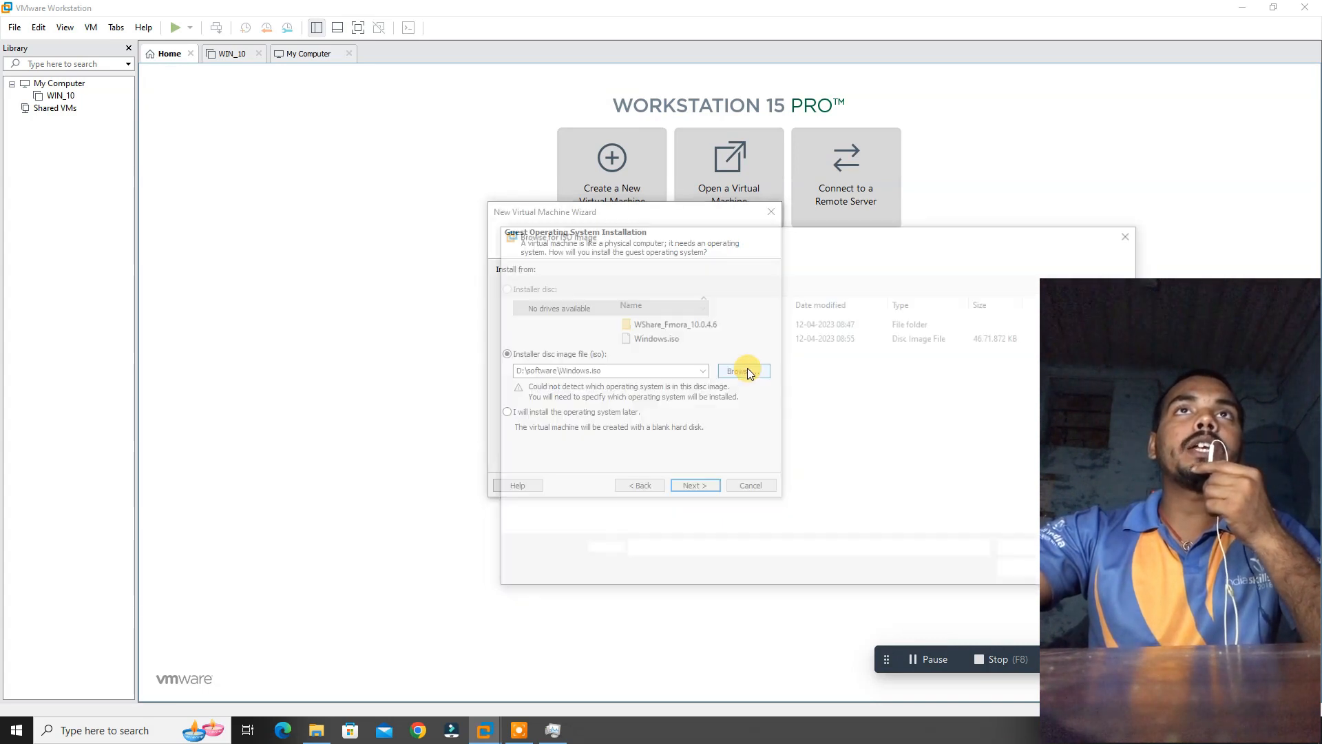
pyautogui.click(649, 338)
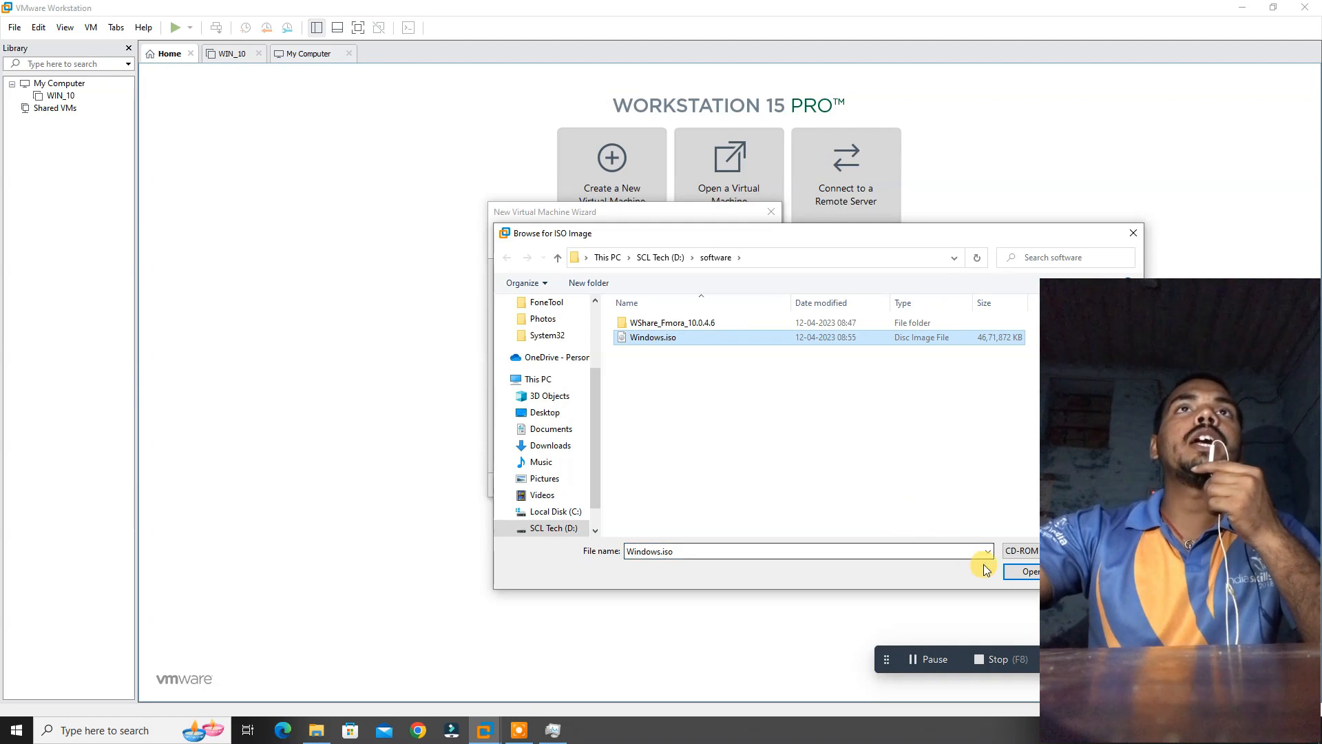
pyautogui.click(1022, 572)
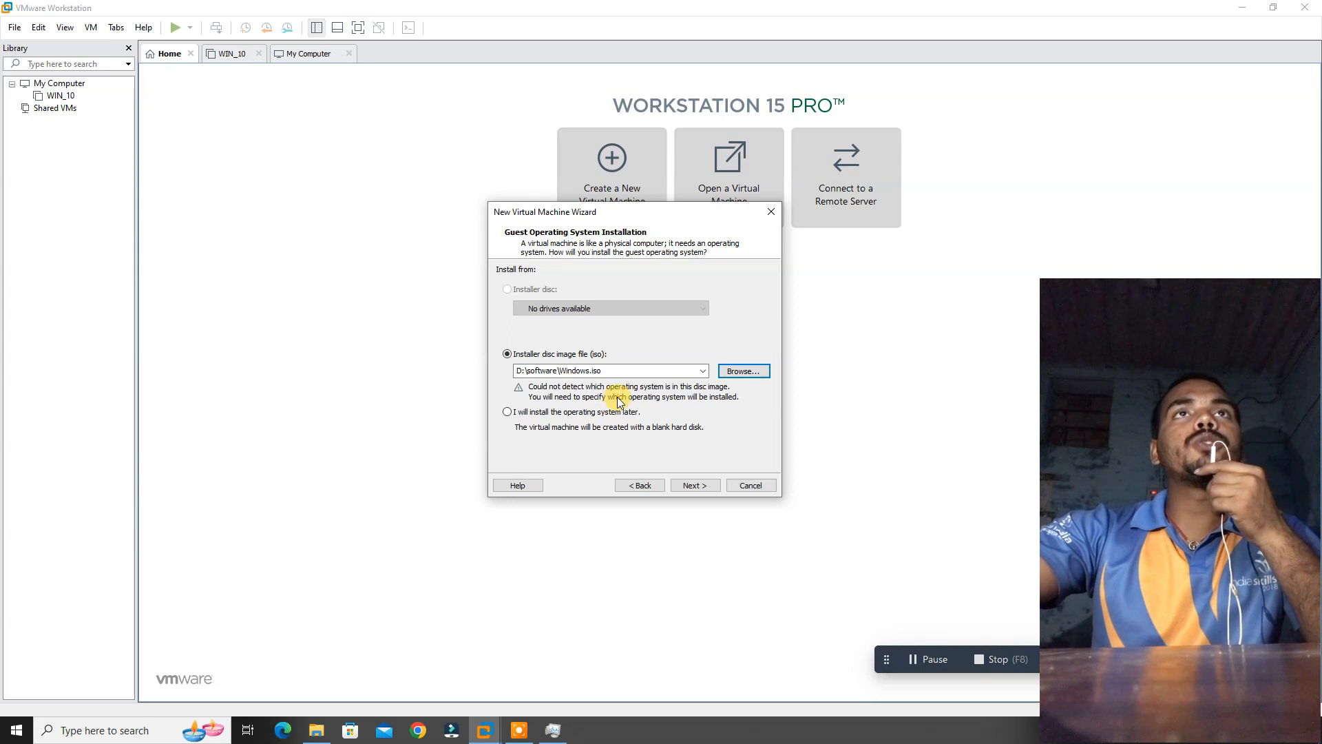
pyautogui.click(694, 486)
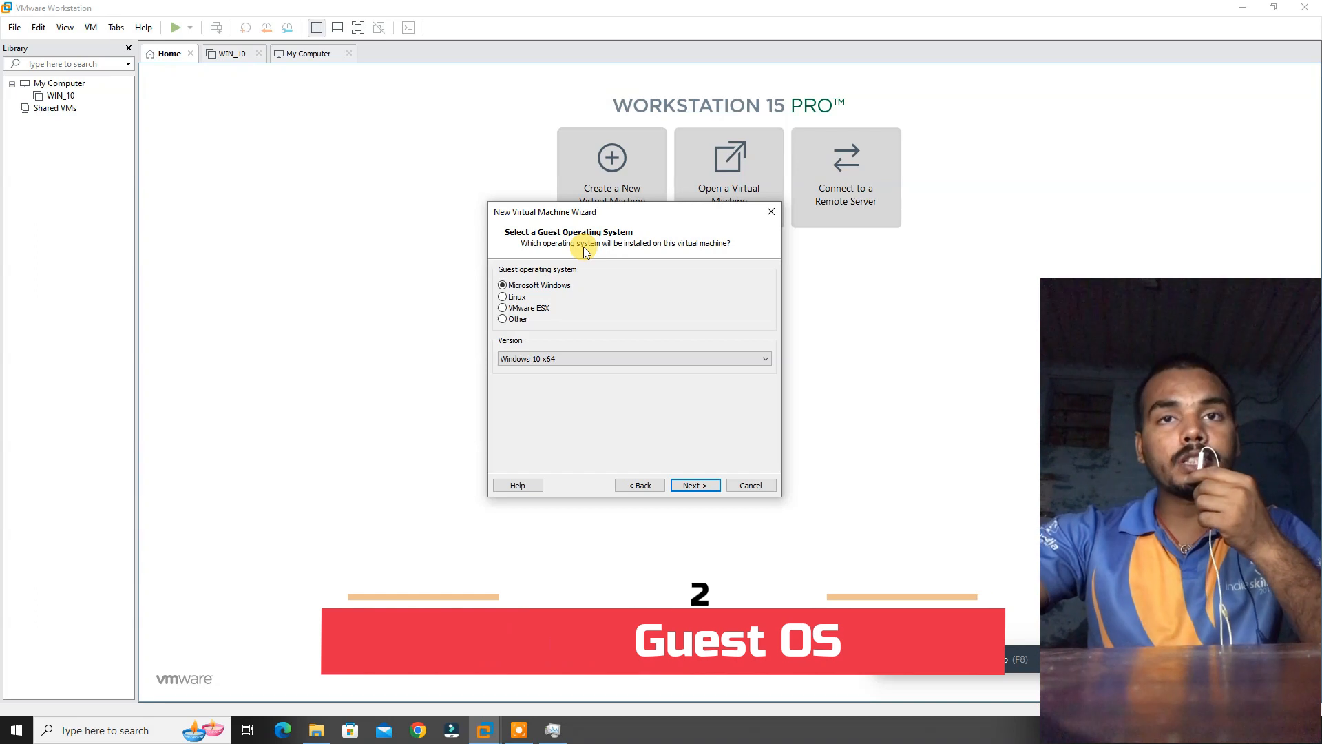
# Step: Accept Microsoft Windows, version Windows 10 x64, as the guest system and name the virtual machine Win10
pyautogui.click(695, 485)
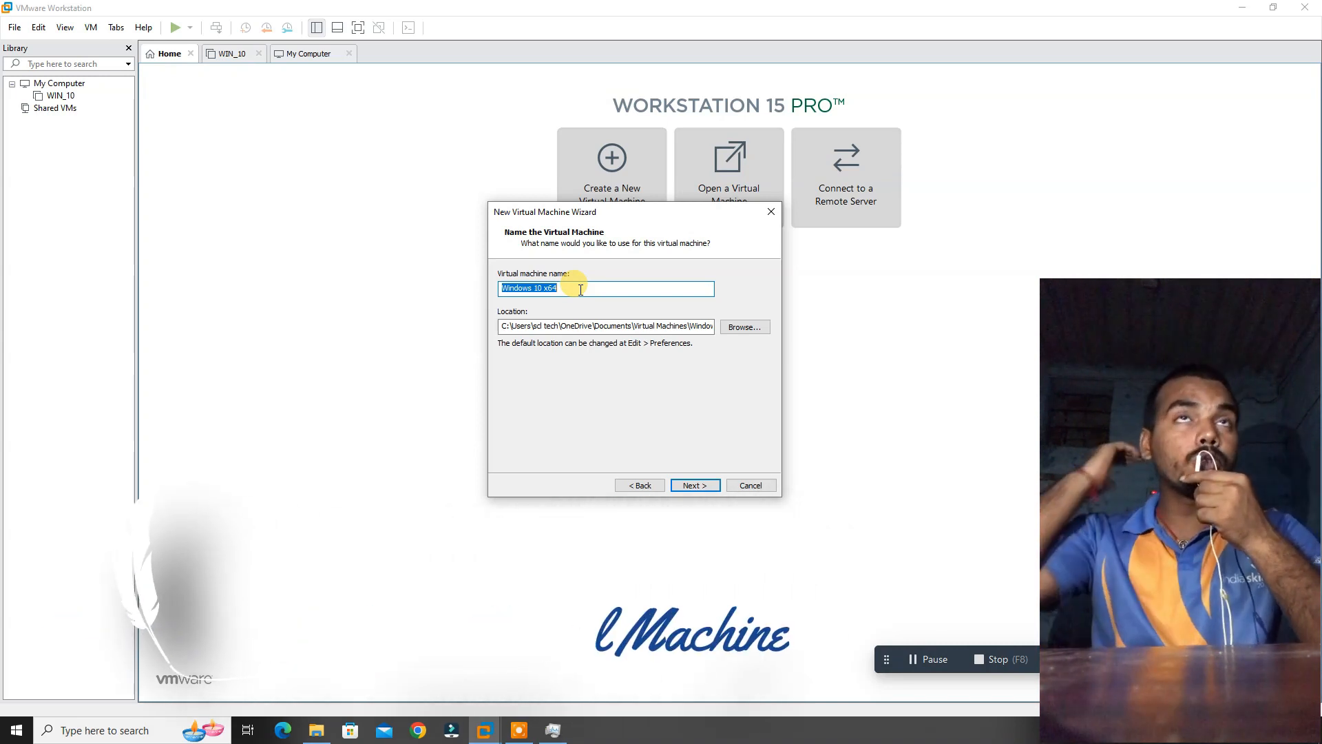
pyautogui.press('BackSpace')
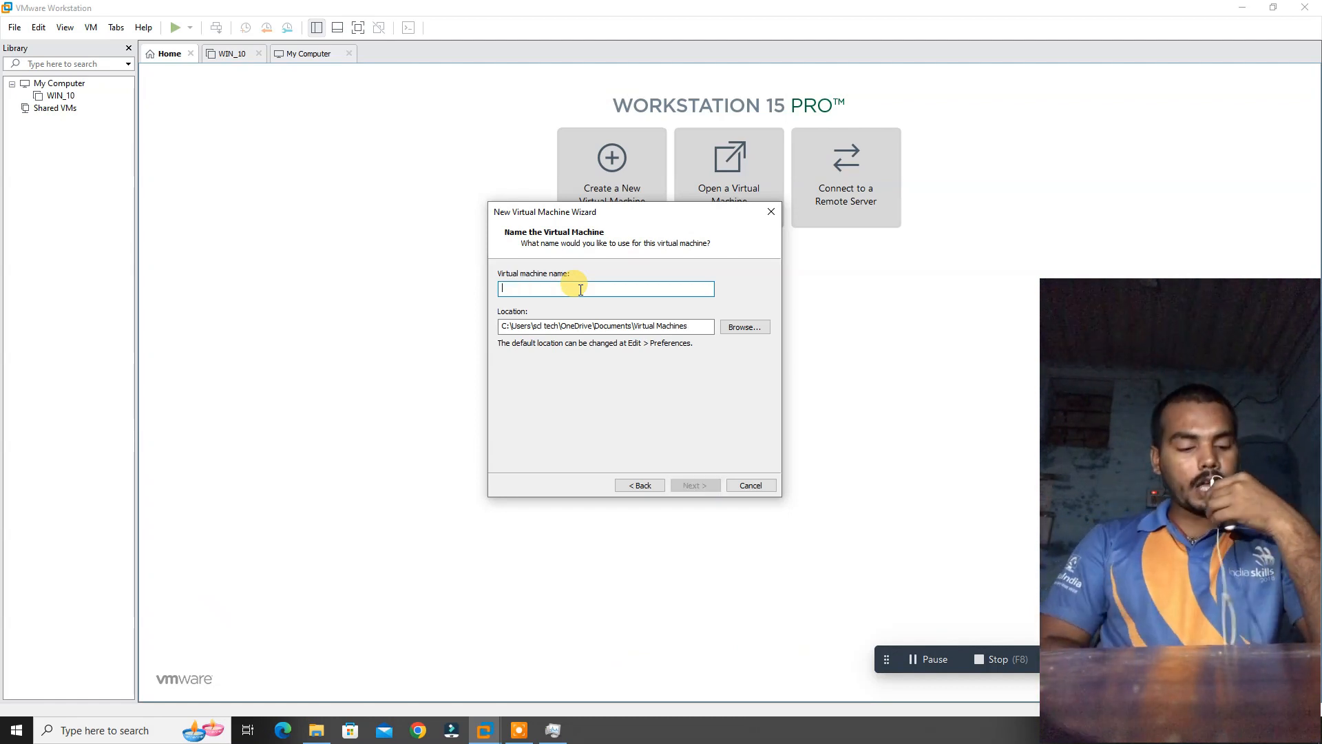
pyautogui.write('Win10')
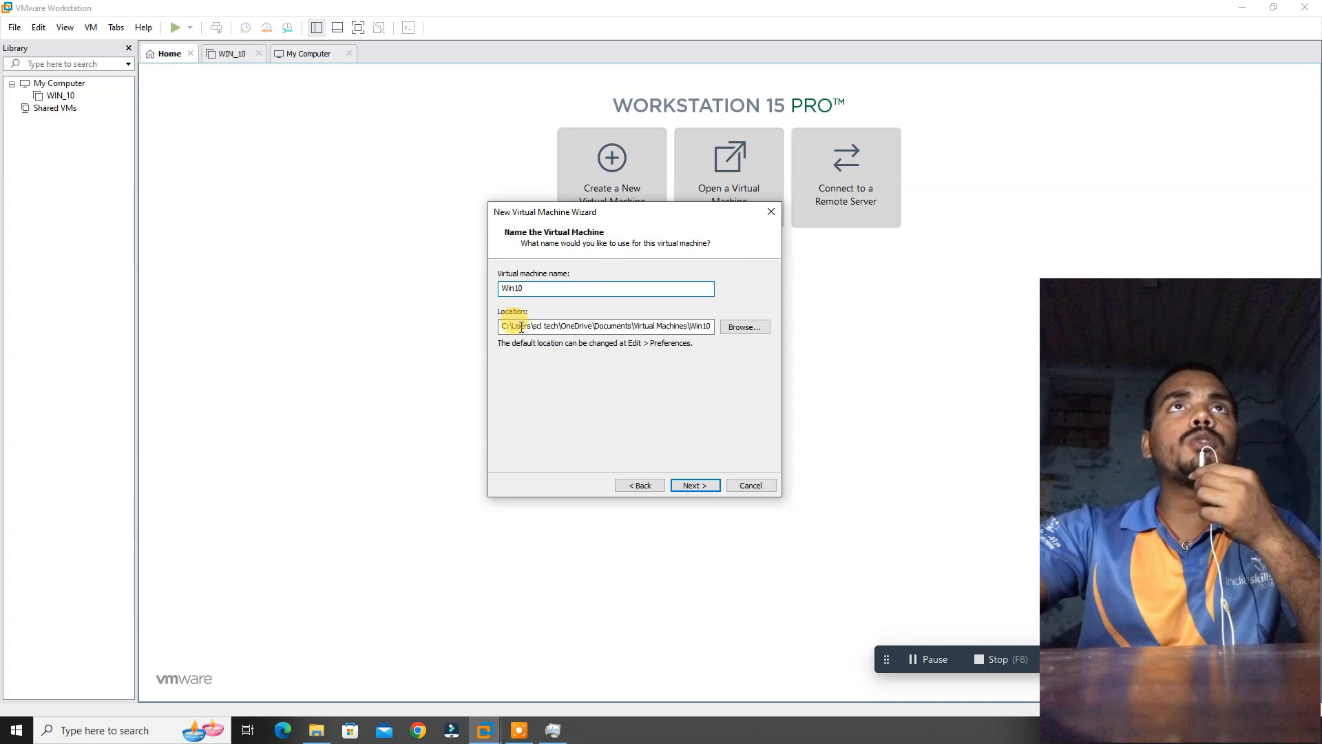
pyautogui.click(743, 327)
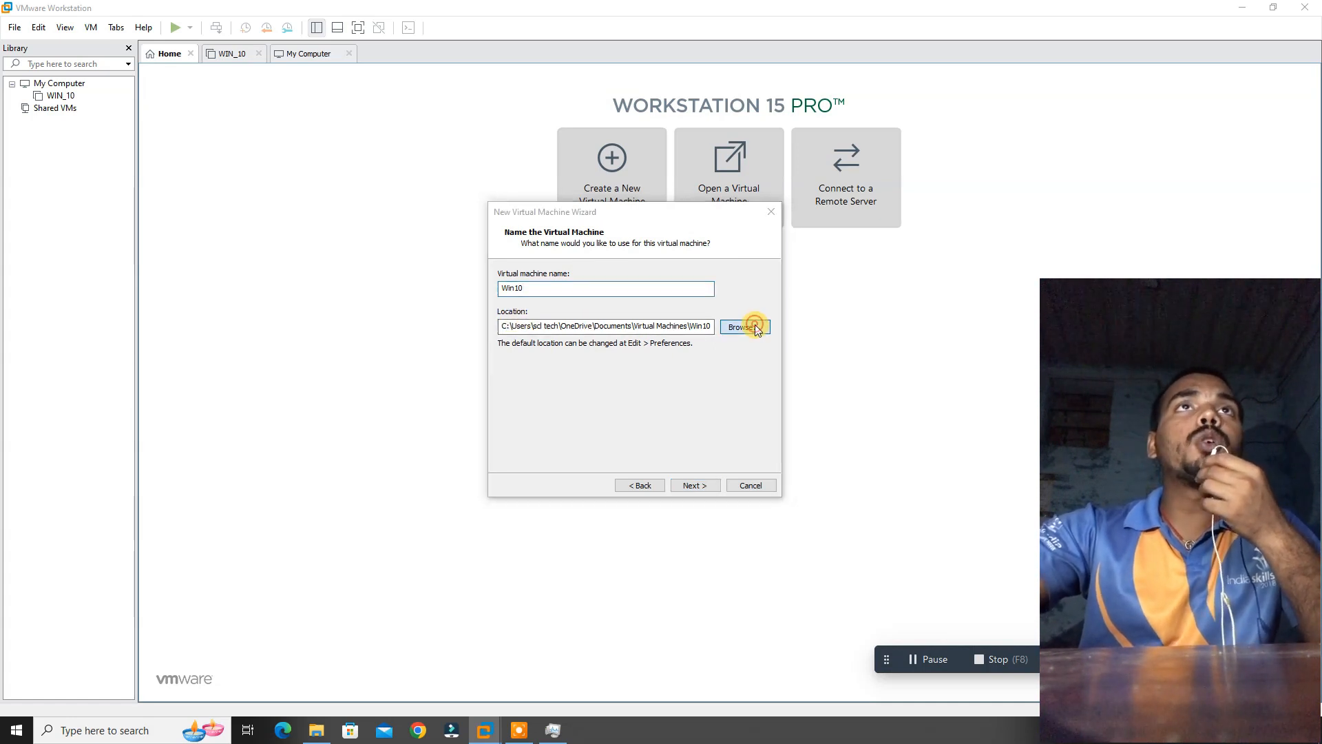
pyautogui.moveTo(758, 340); pyautogui.dragTo(756, 376)
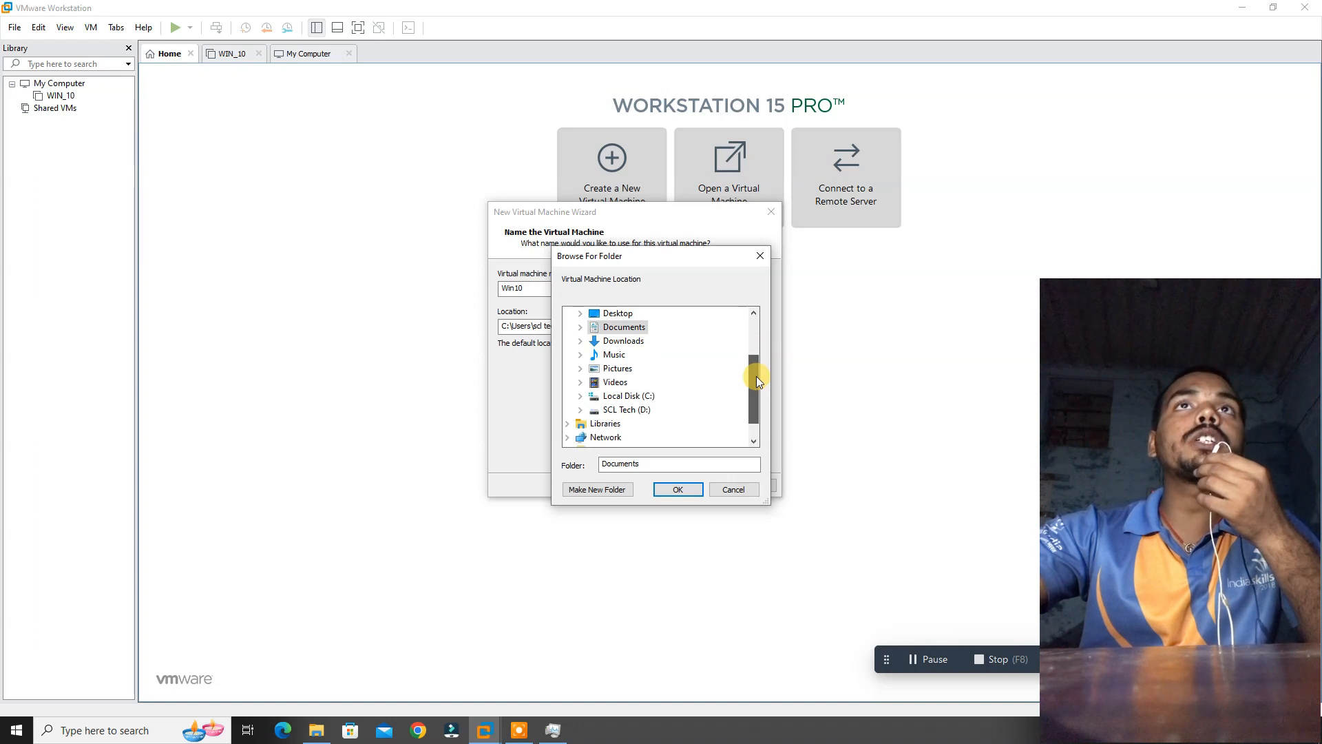
pyautogui.click(580, 327)
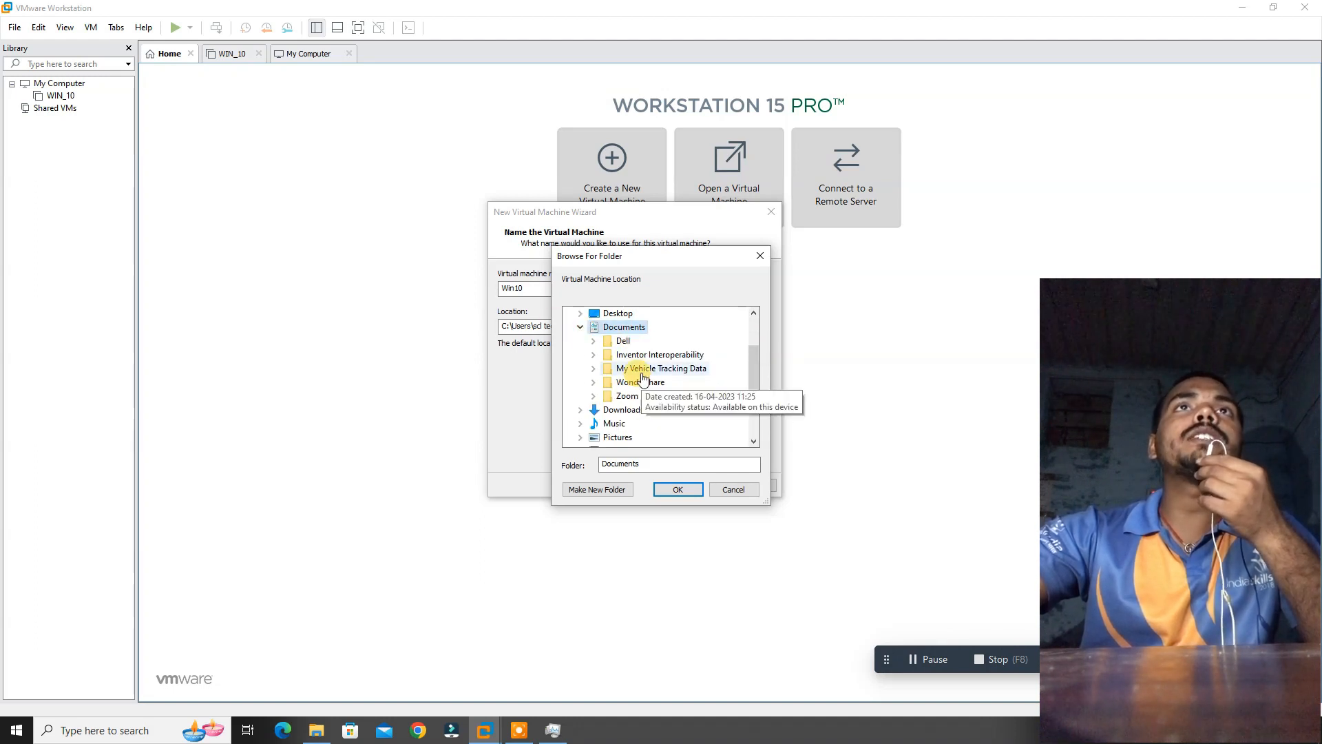
pyautogui.click(726, 488)
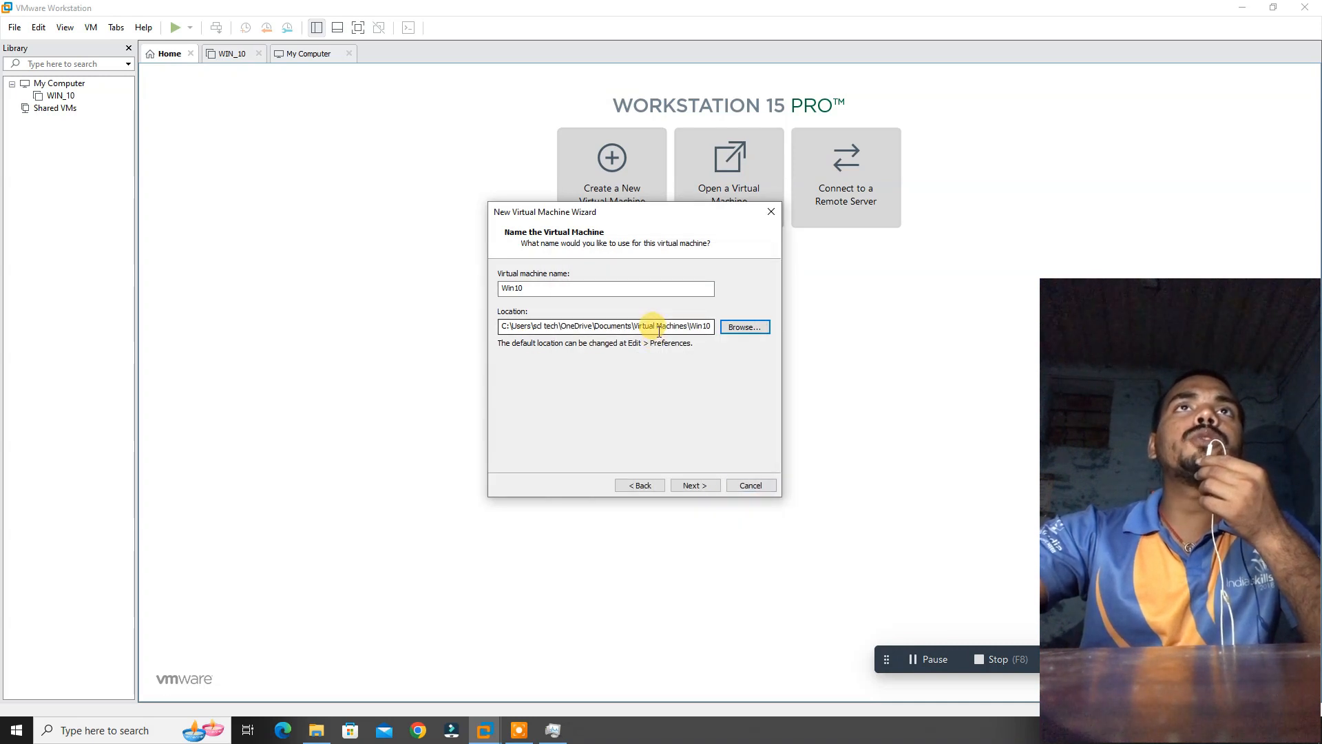
pyautogui.click(747, 327)
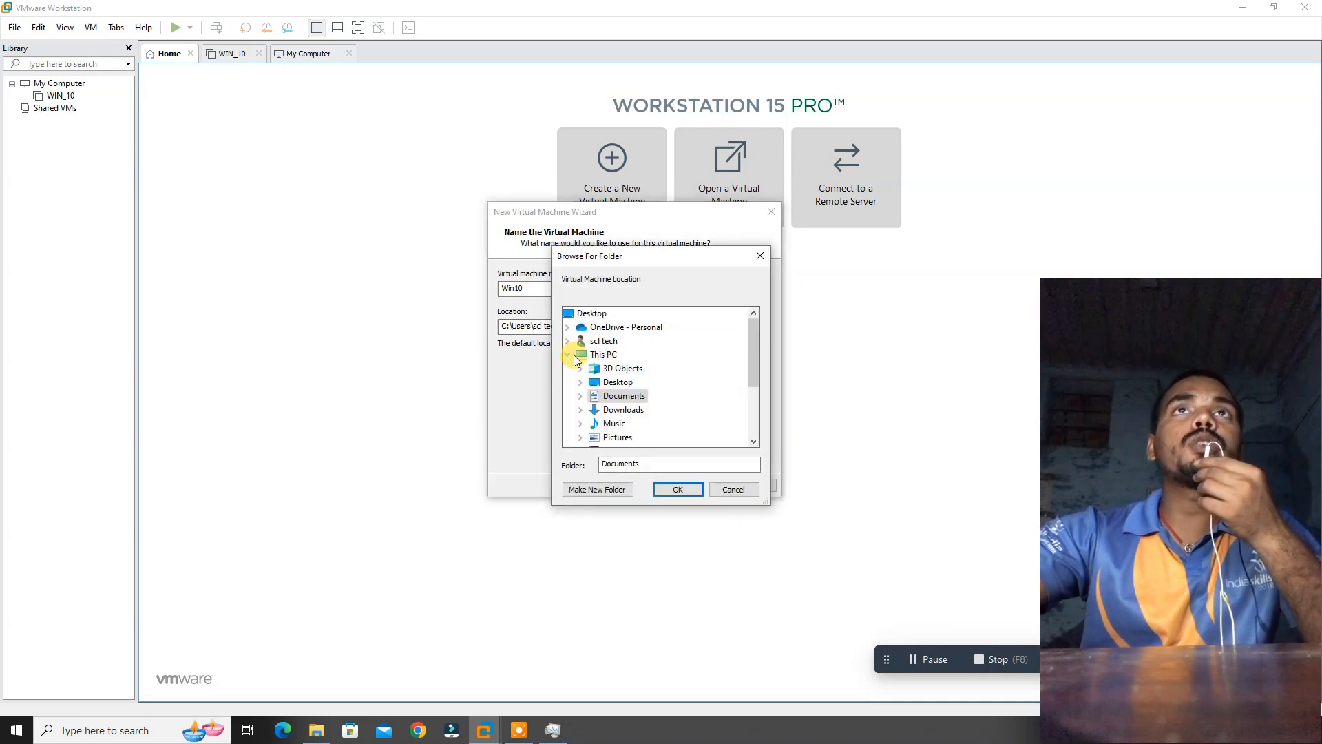
pyautogui.click(593, 354)
pyautogui.moveTo(747, 358); pyautogui.dragTo(751, 402)
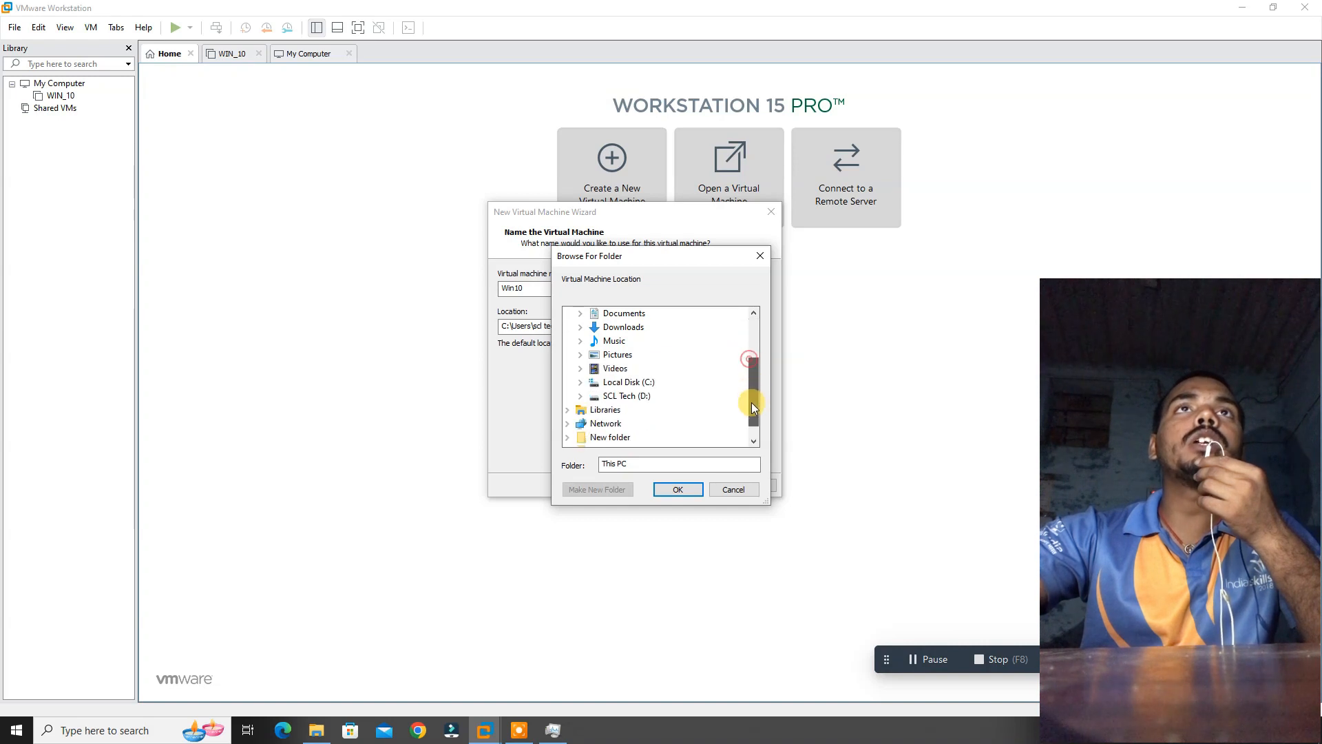
pyautogui.click(733, 489)
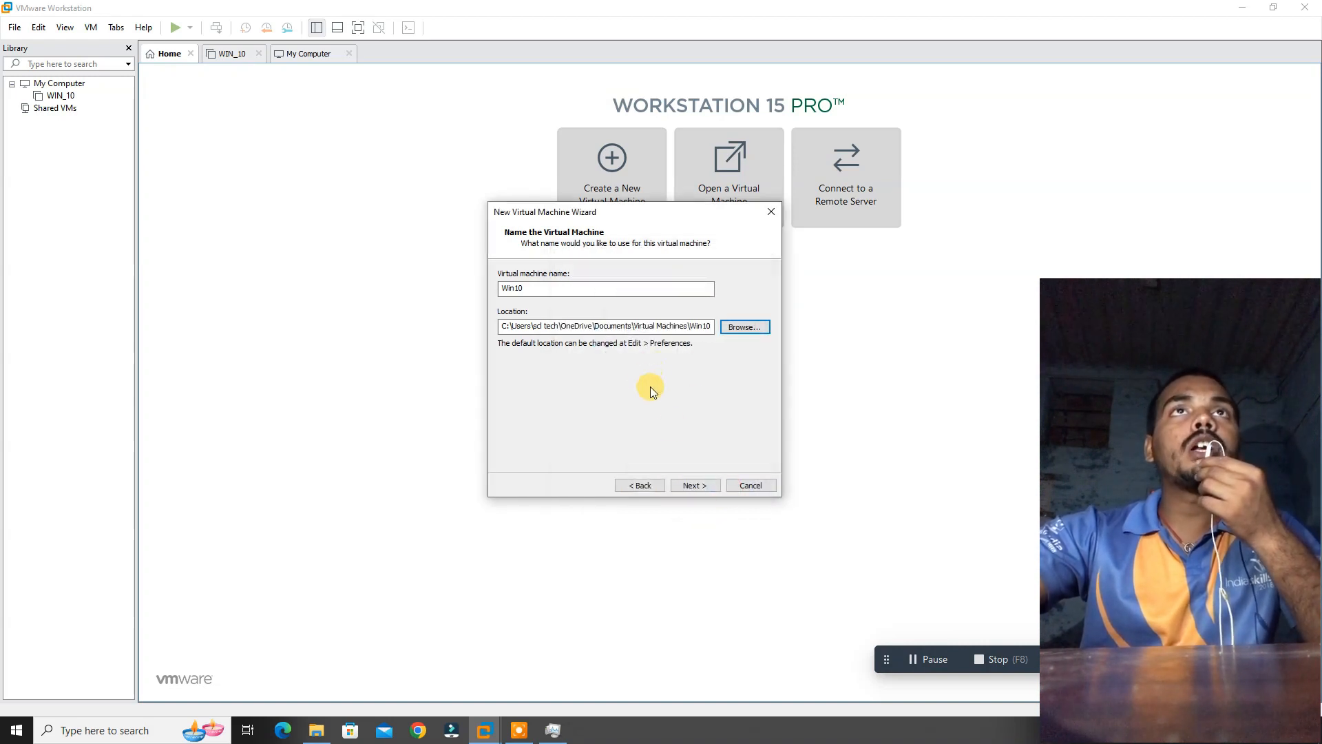
# Step: Accept the default virtual machine location and set the virtual disk to be stored as a single file
pyautogui.click(686, 486)
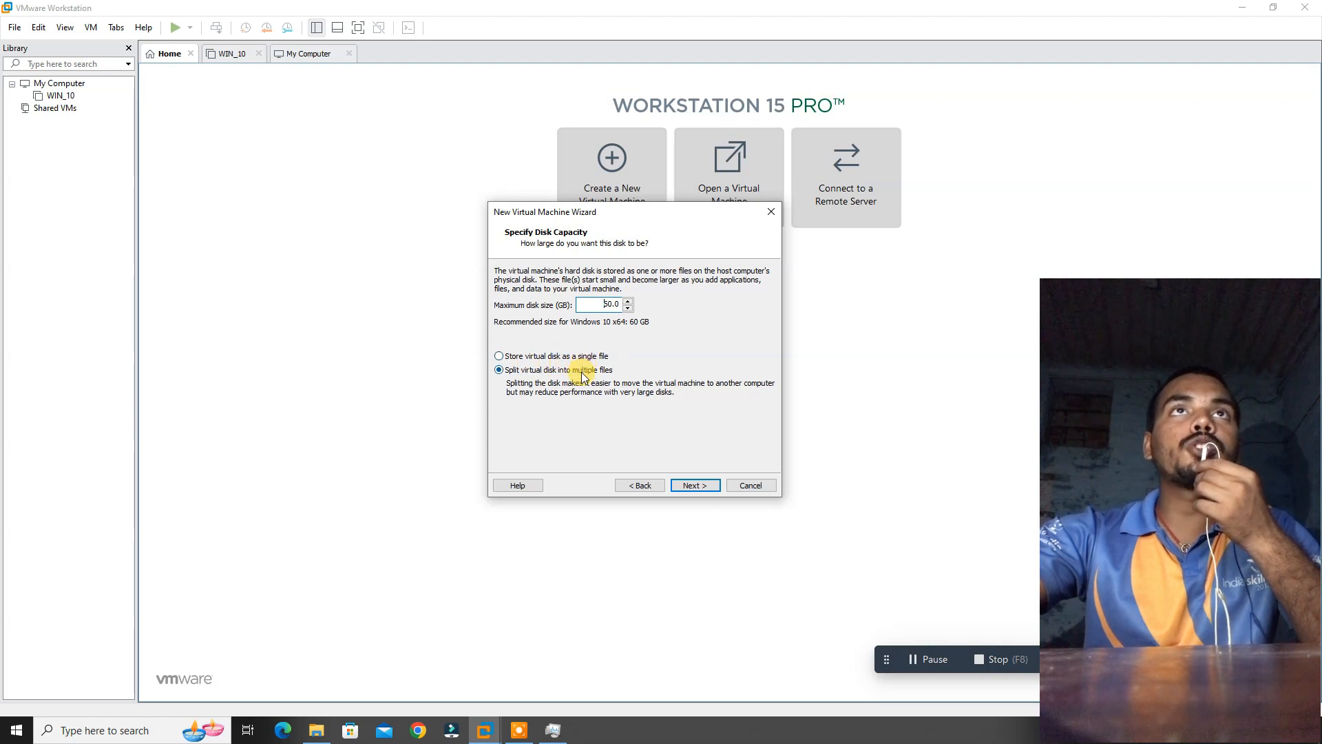
pyautogui.click(499, 356)
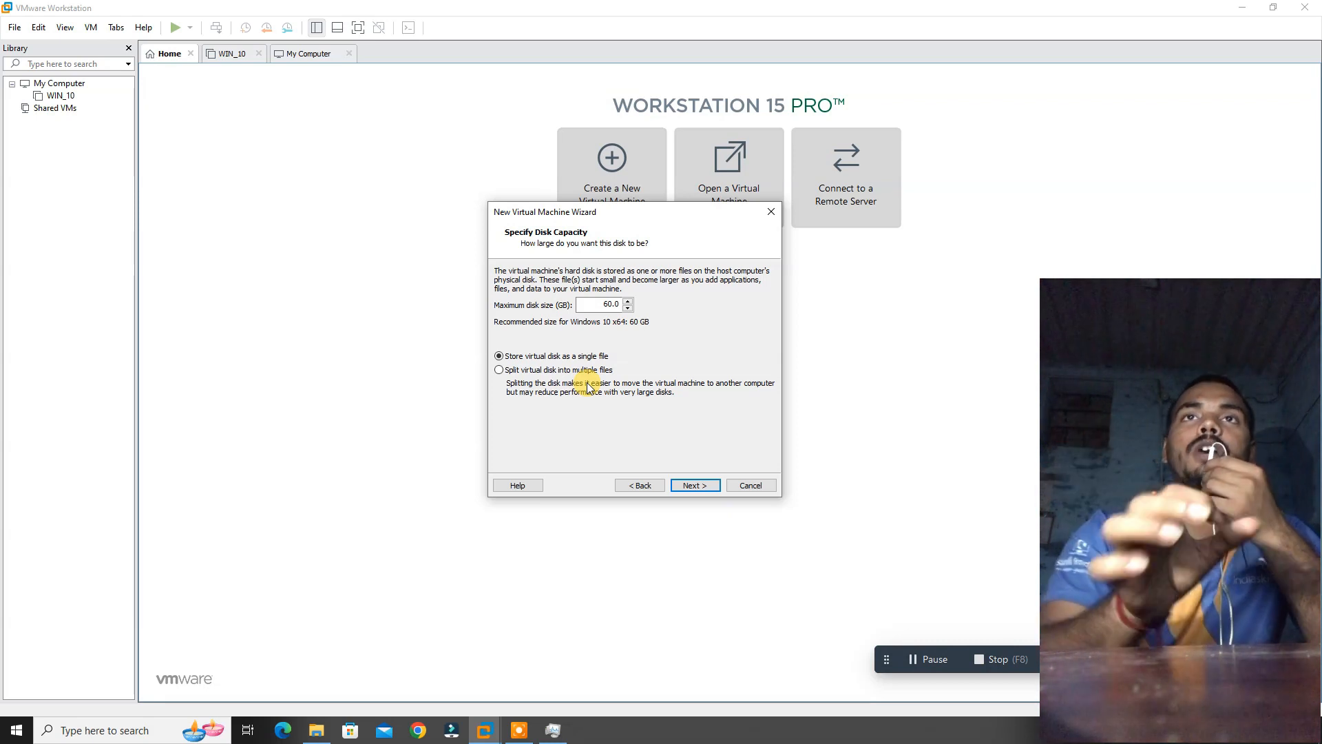
# Step: Accept the 60 GB maximum disk size and customize the virtual machine's hardware with 4096 MB of memory
pyautogui.click(696, 485)
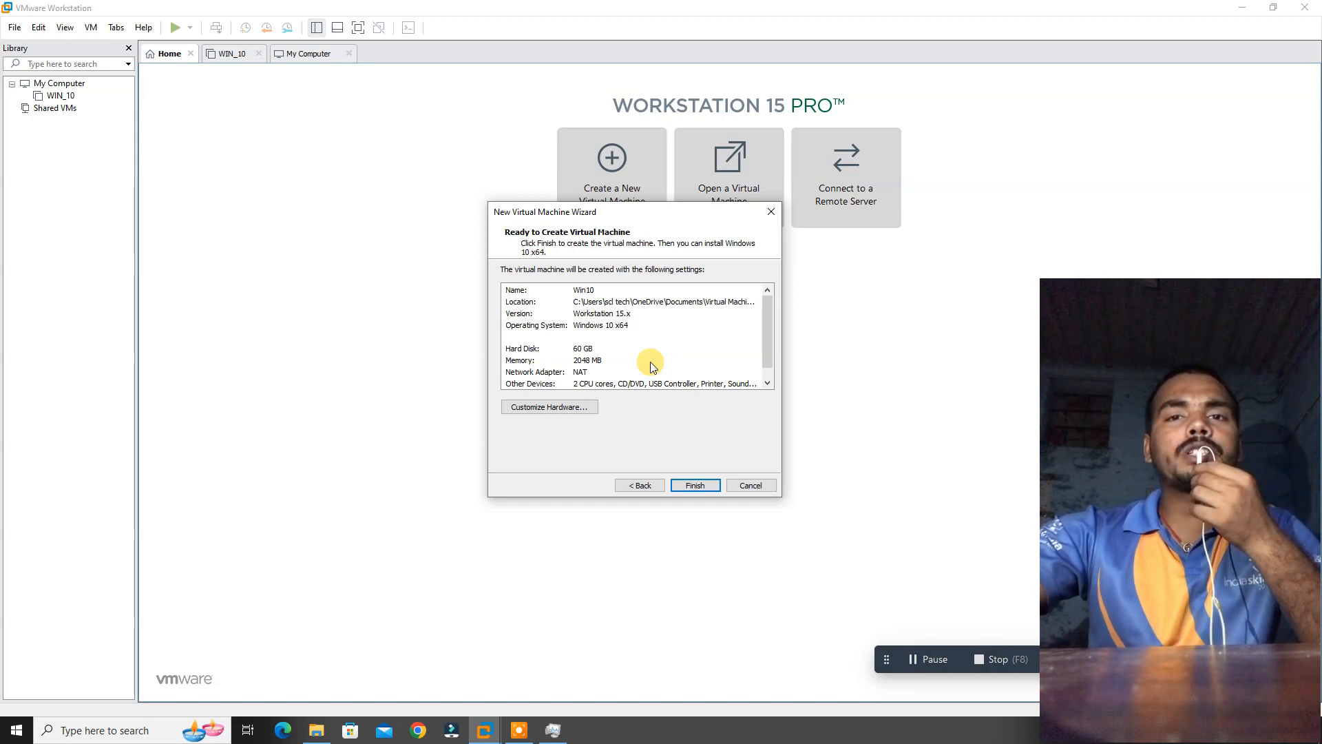
pyautogui.click(545, 408)
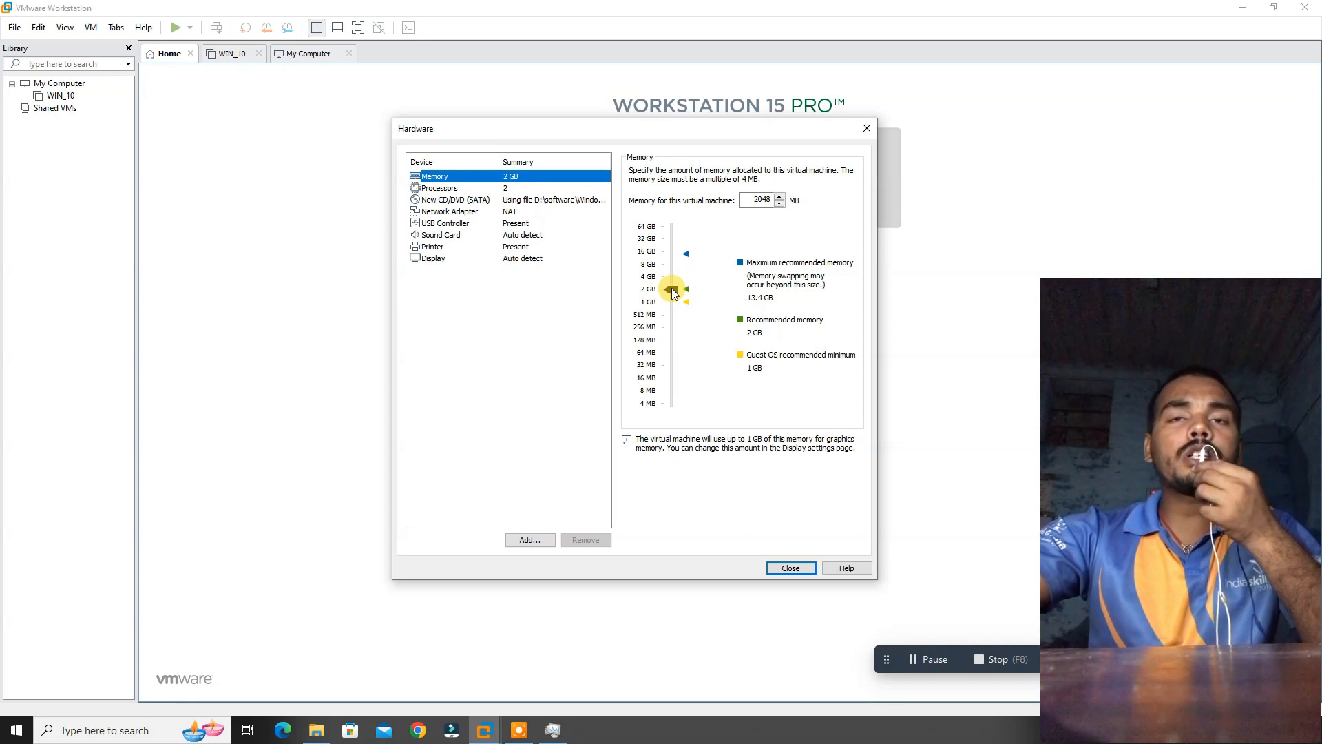
pyautogui.moveTo(672, 292); pyautogui.dragTo(671, 275)
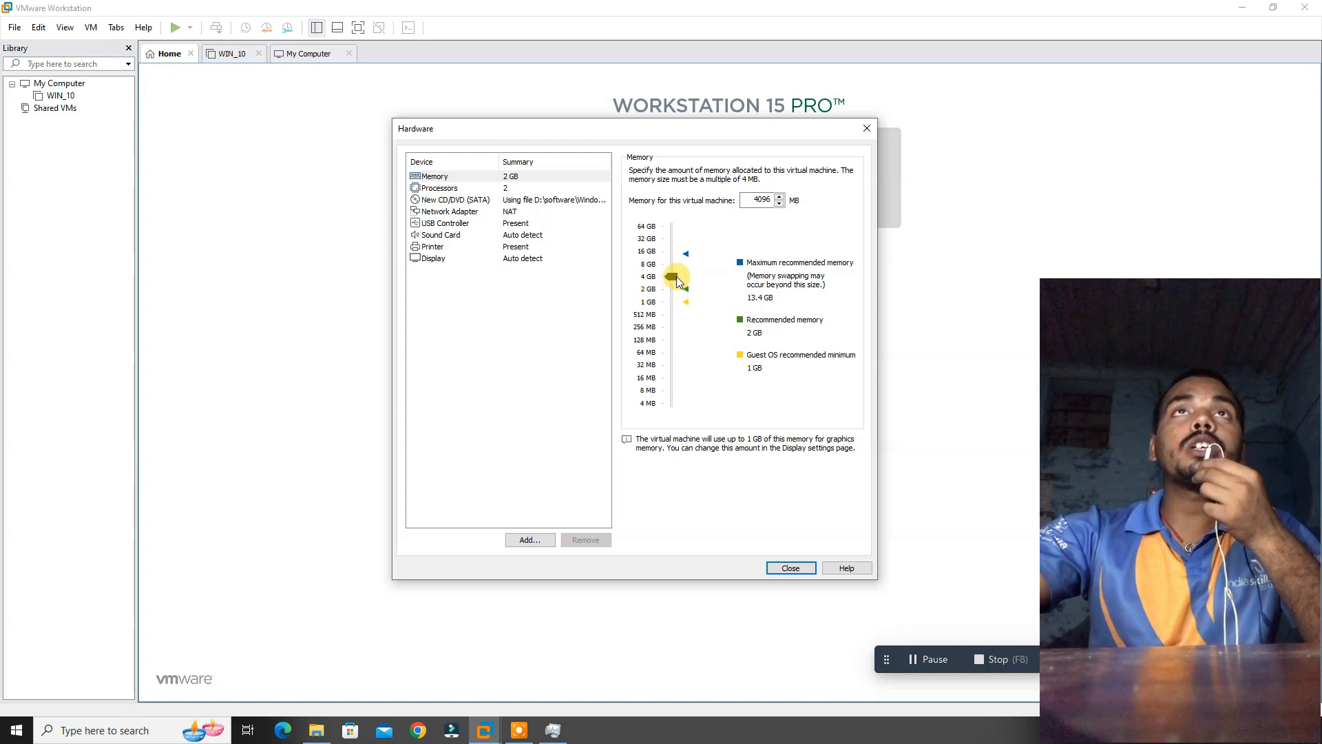
# Step: Remove the printer from the virtual machine's hardware and finish creating the Win10 virtual machine
pyautogui.click(482, 188)
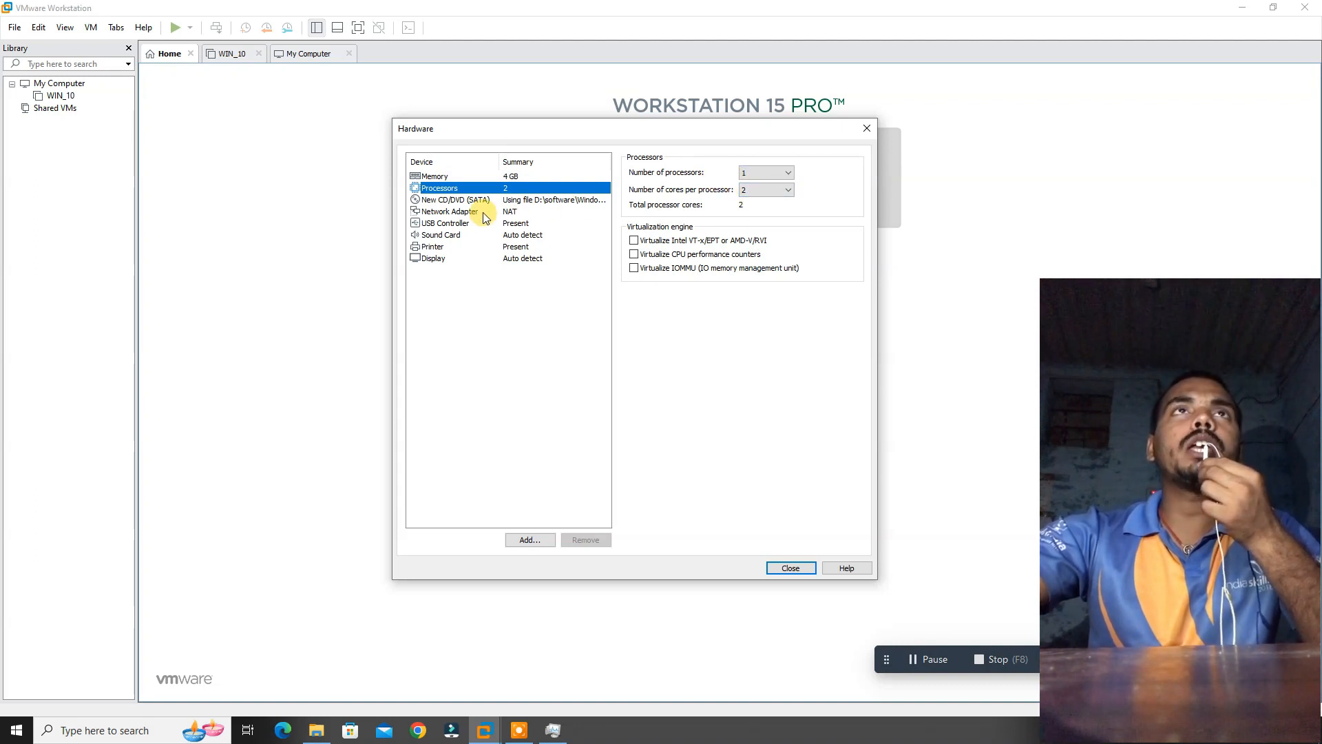
pyautogui.click(513, 212)
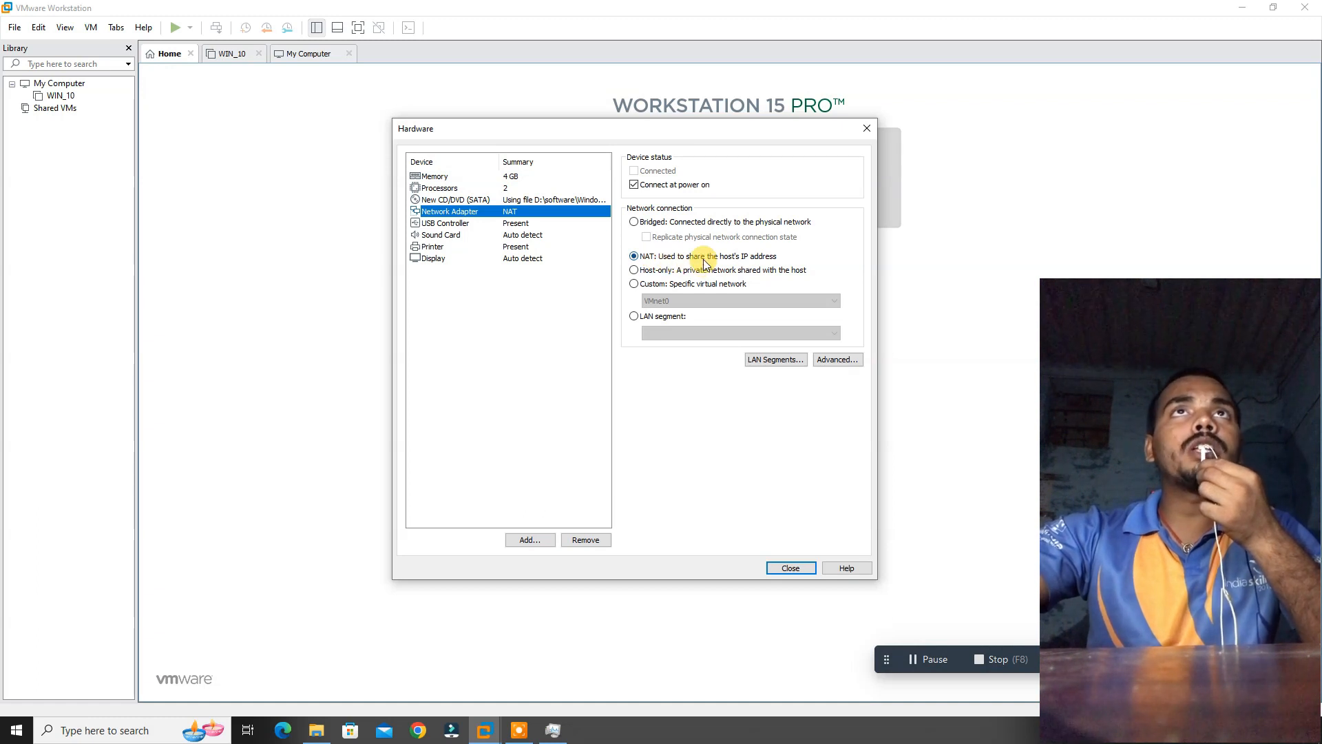
pyautogui.click(453, 223)
pyautogui.click(460, 236)
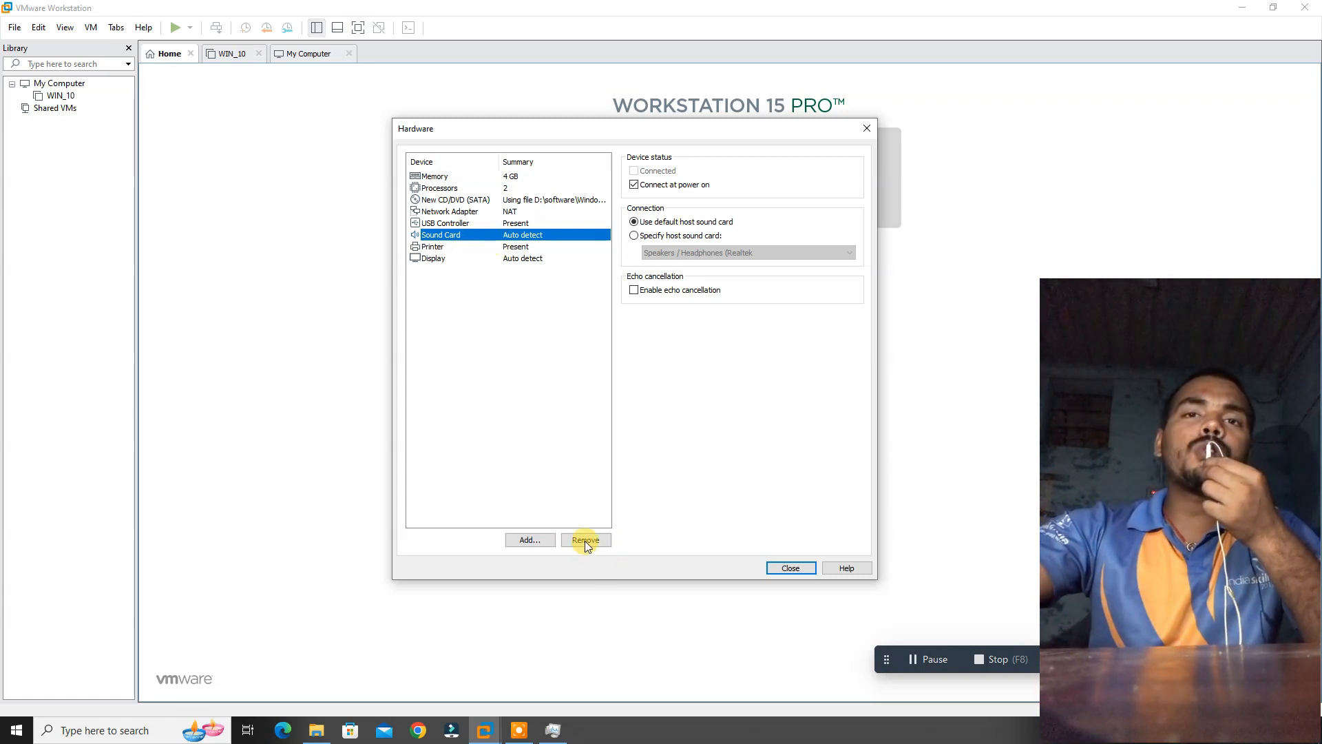
pyautogui.click(441, 248)
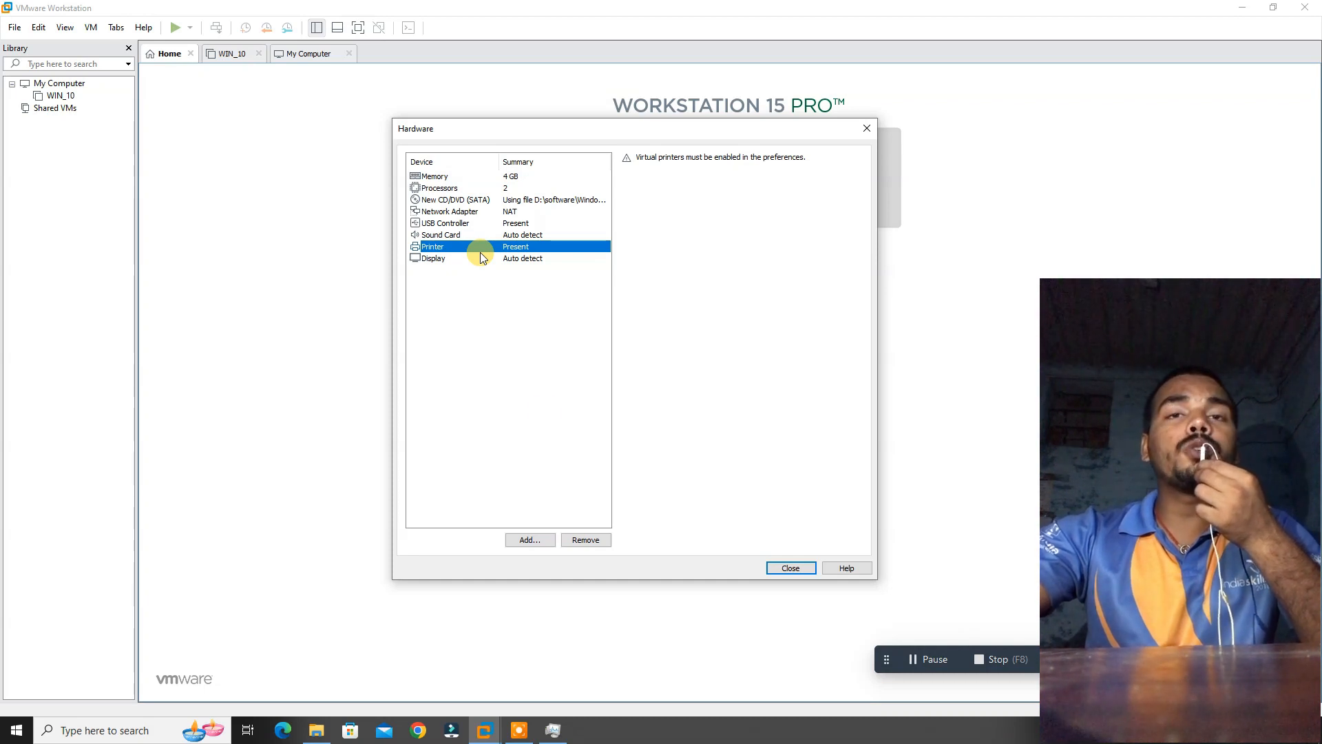
pyautogui.click(582, 542)
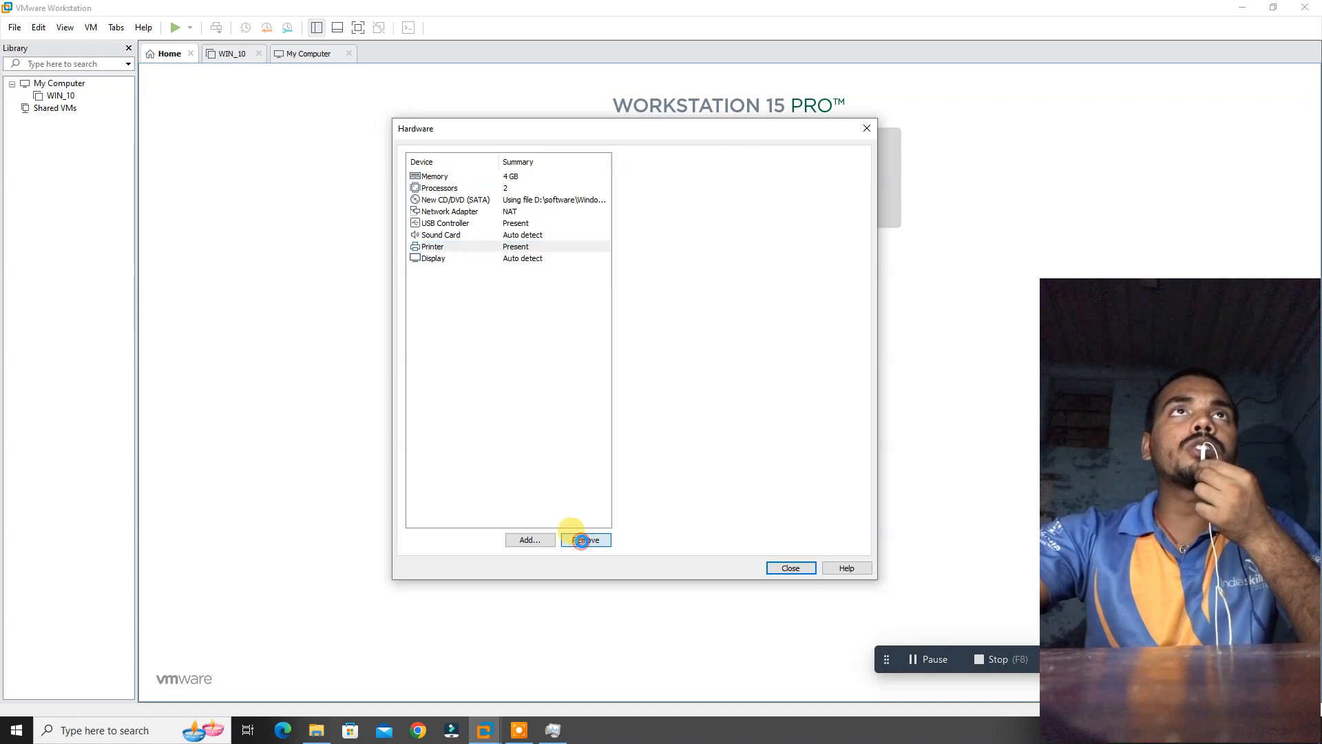
pyautogui.click(780, 569)
pyautogui.click(692, 485)
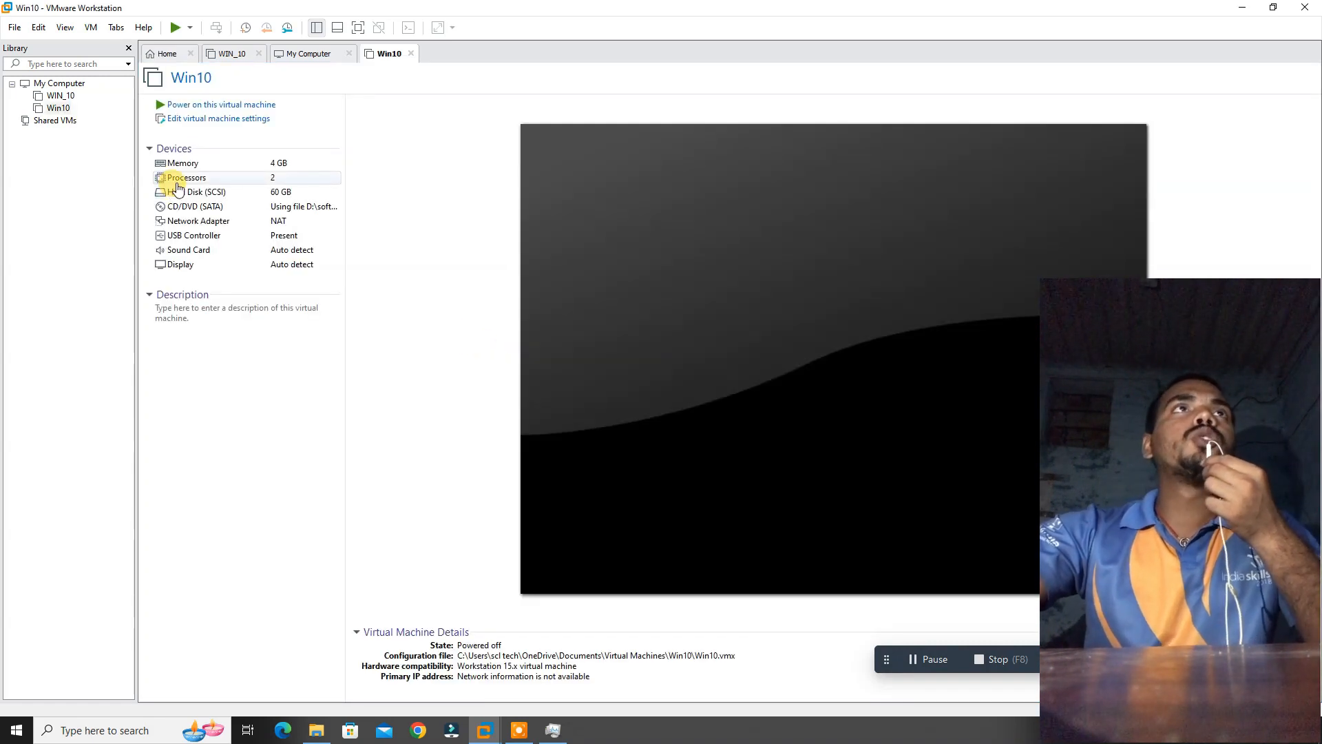
# Step: Power on the Win10 virtual machine and boot it from the installer disc
pyautogui.click(226, 106)
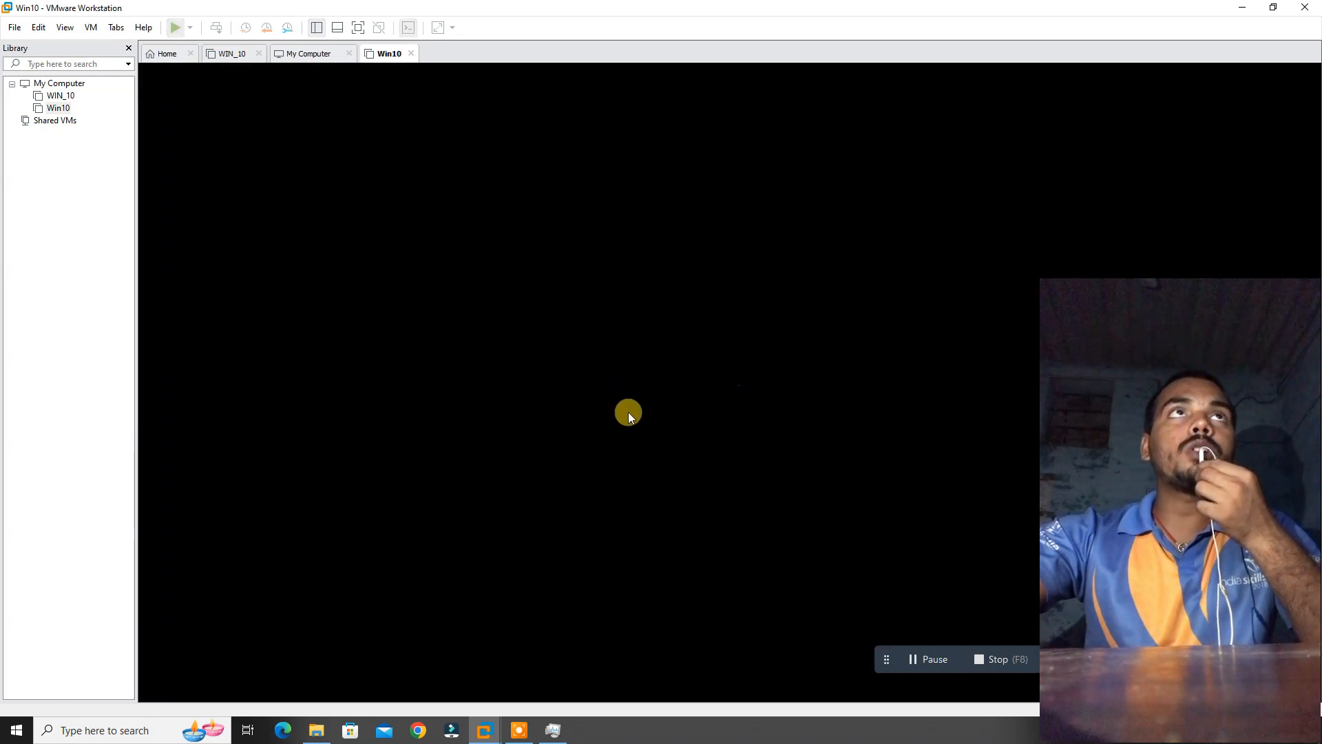
pyautogui.click(628, 412)
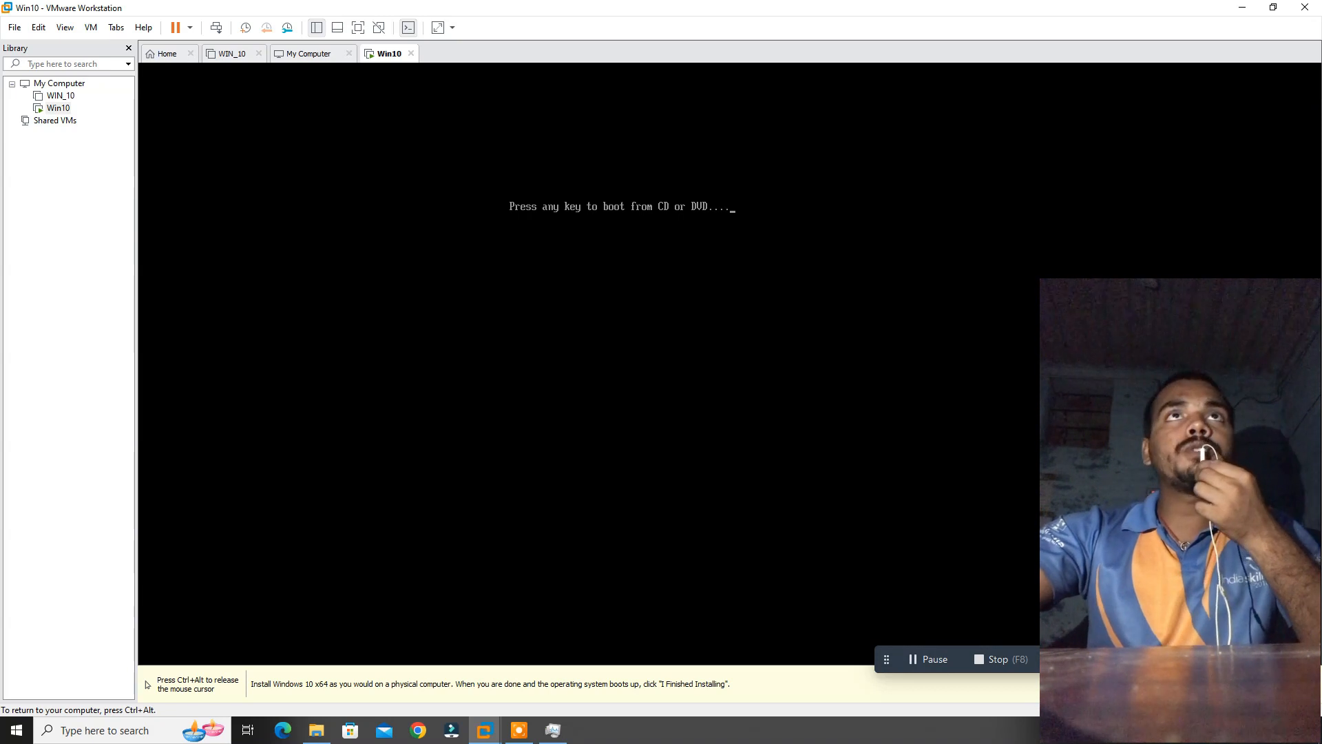
pyautogui.press('Return')
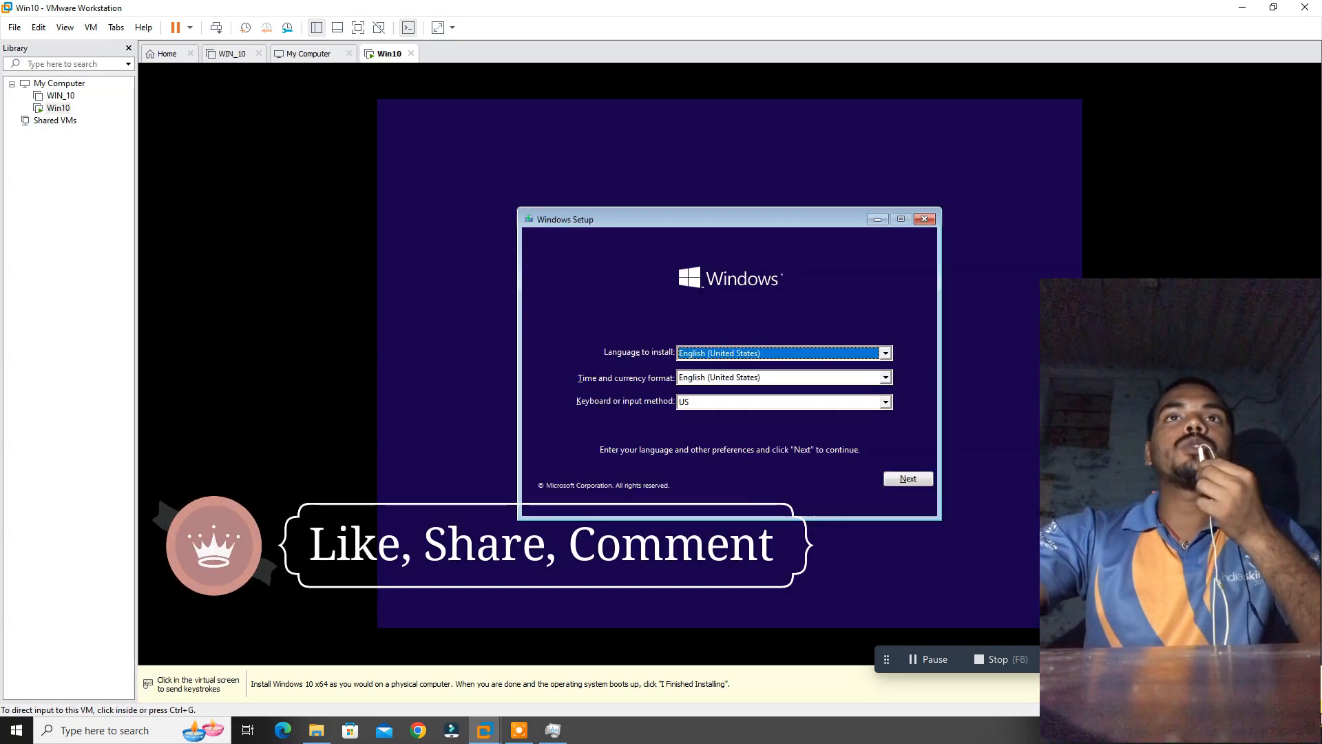
# Step: Set the time and currency format in Windows Setup to English (India) and continue
pyautogui.click(593, 337)
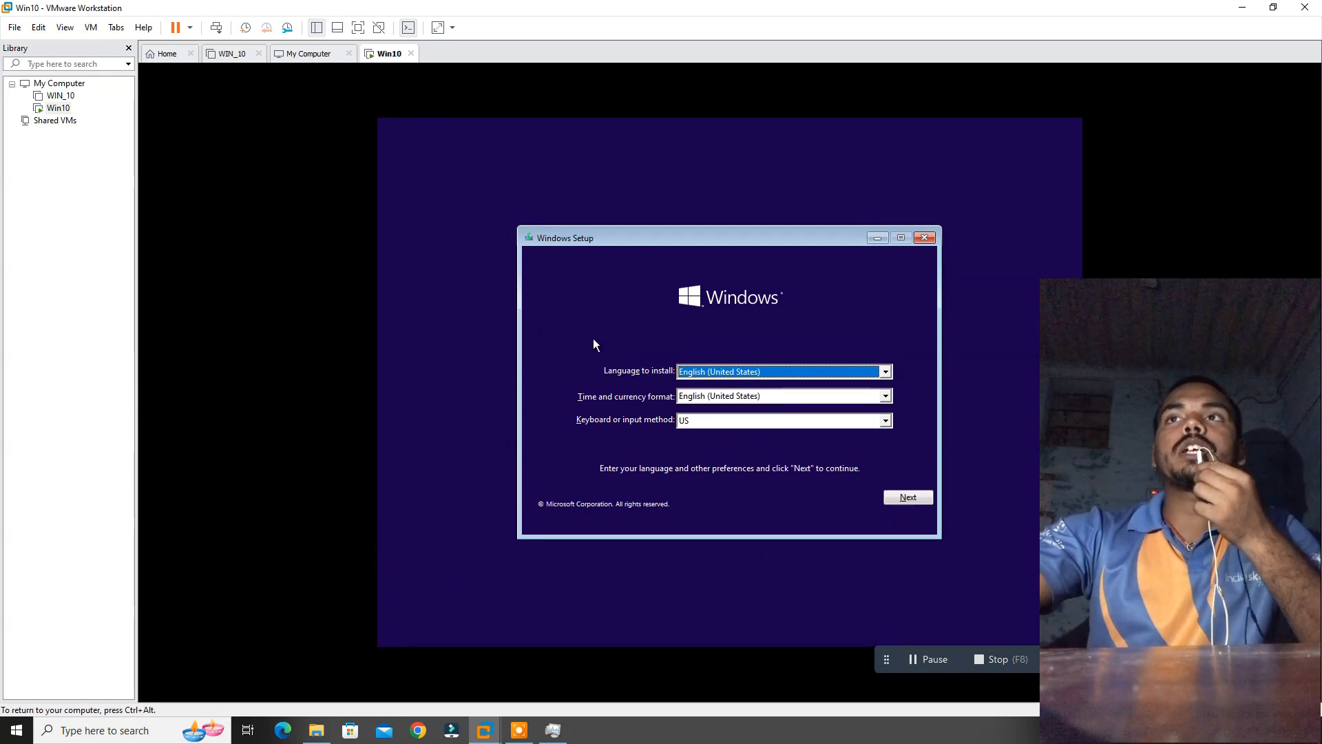
pyautogui.click(716, 400)
pyautogui.press('e')
pyautogui.press('e')
pyautogui.press('e')
pyautogui.press('e')
pyautogui.press('e')
pyautogui.press('e')
pyautogui.press('e')
pyautogui.press('e')
pyautogui.press('e')
pyautogui.press('e')
pyautogui.press('e')
pyautogui.press('e')
pyautogui.press('e')
pyautogui.press('e')
pyautogui.press('e')
pyautogui.press('e')
pyautogui.press('e')
pyautogui.press('e')
pyautogui.press('e')
pyautogui.press('e')
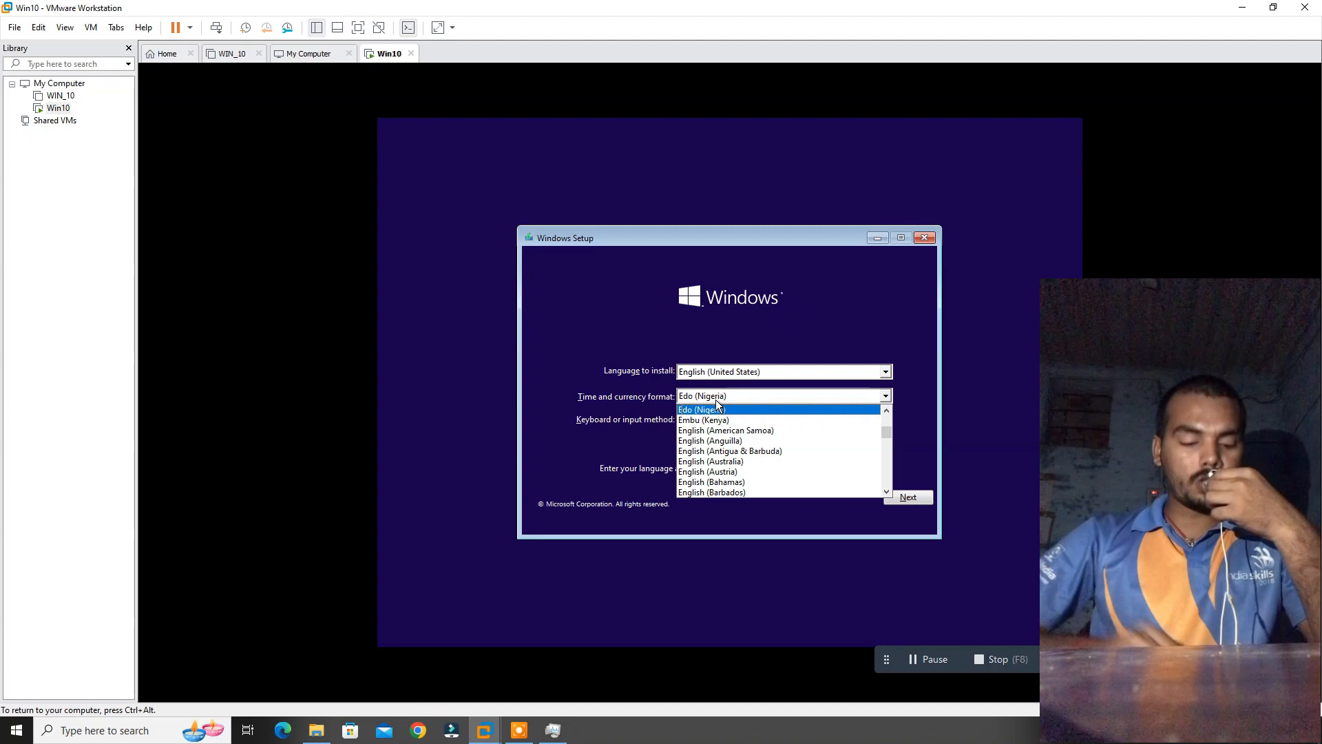
pyautogui.press('e')
pyautogui.press('e')
pyautogui.press('e')
pyautogui.press('e')
pyautogui.press('e')
pyautogui.press('e')
pyautogui.press('e')
pyautogui.press('e')
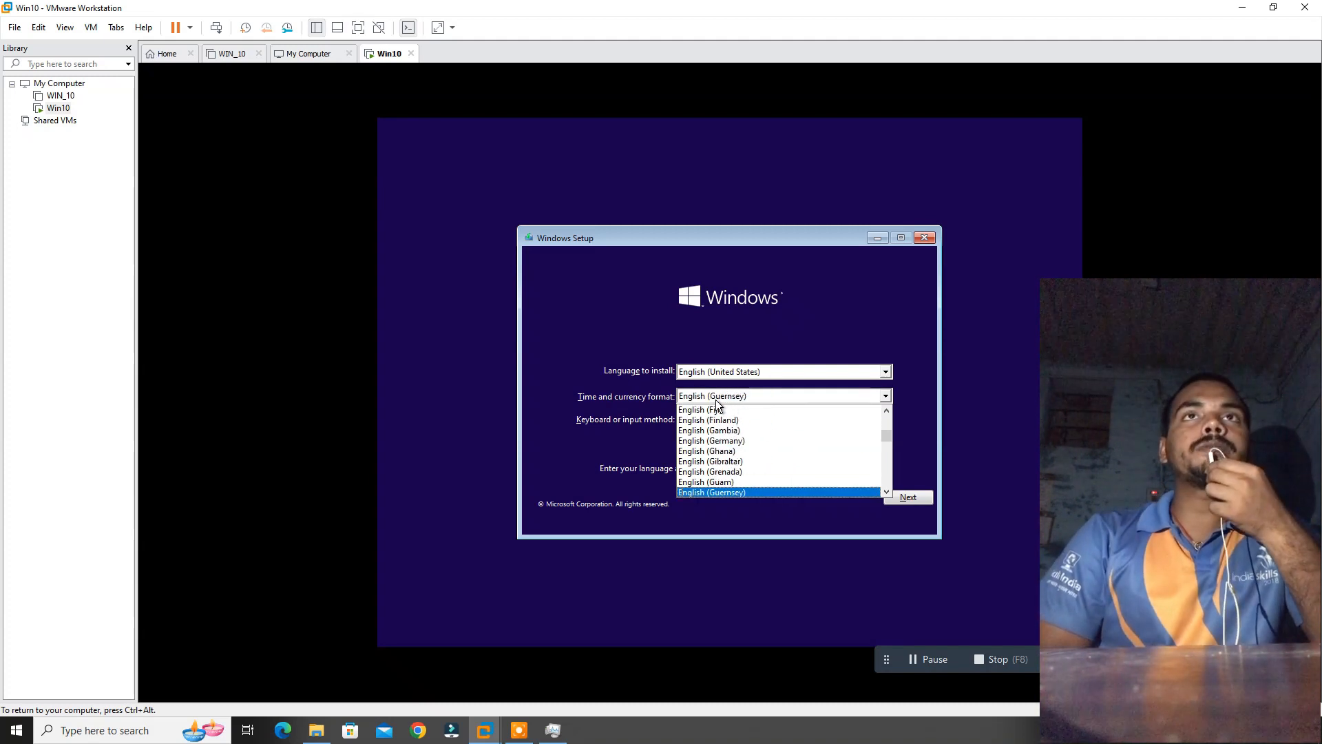
pyautogui.press('Up')
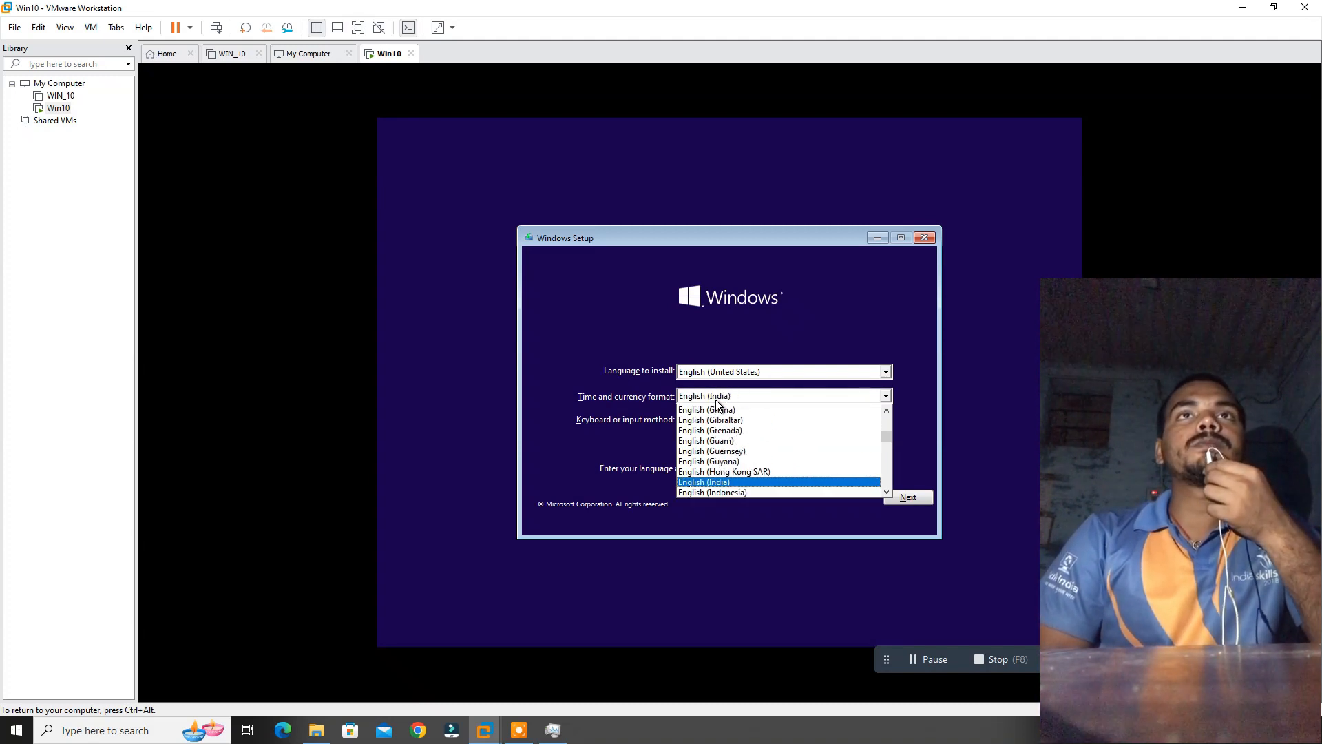
pyautogui.press('Return')
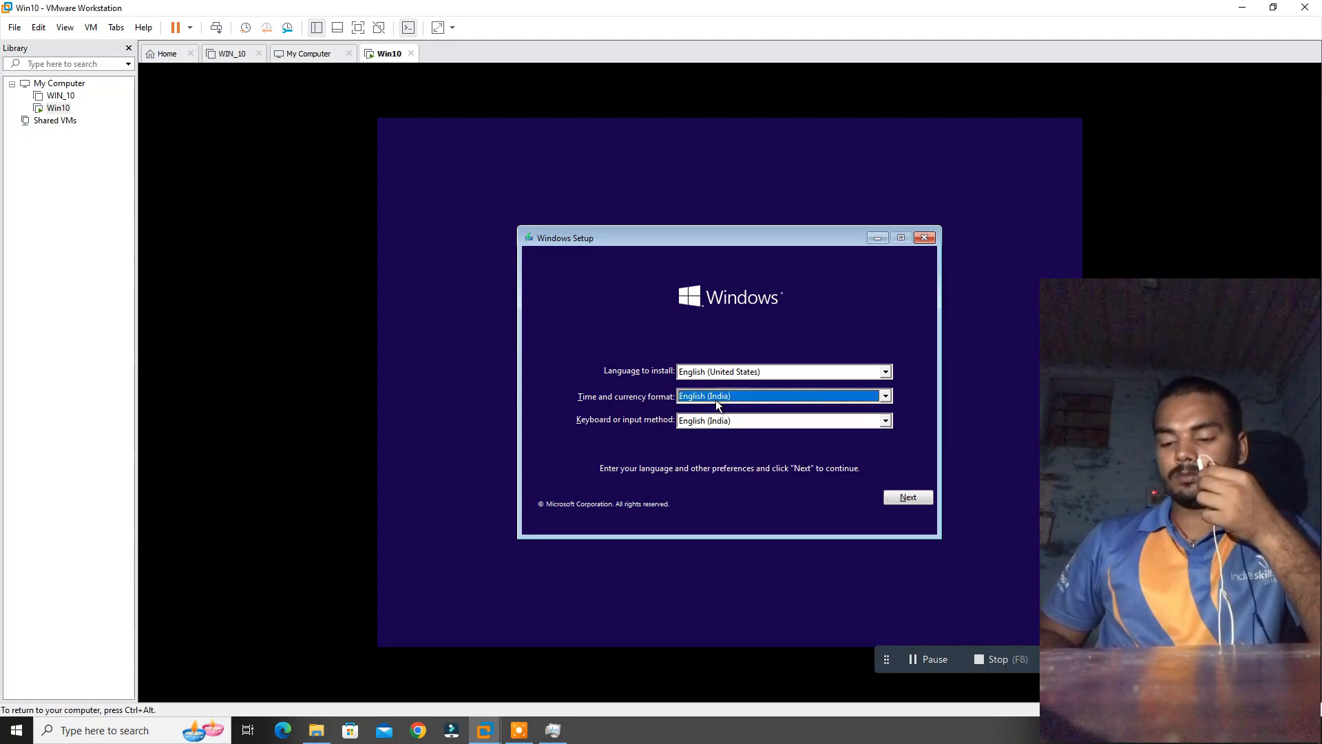
pyautogui.click(927, 501)
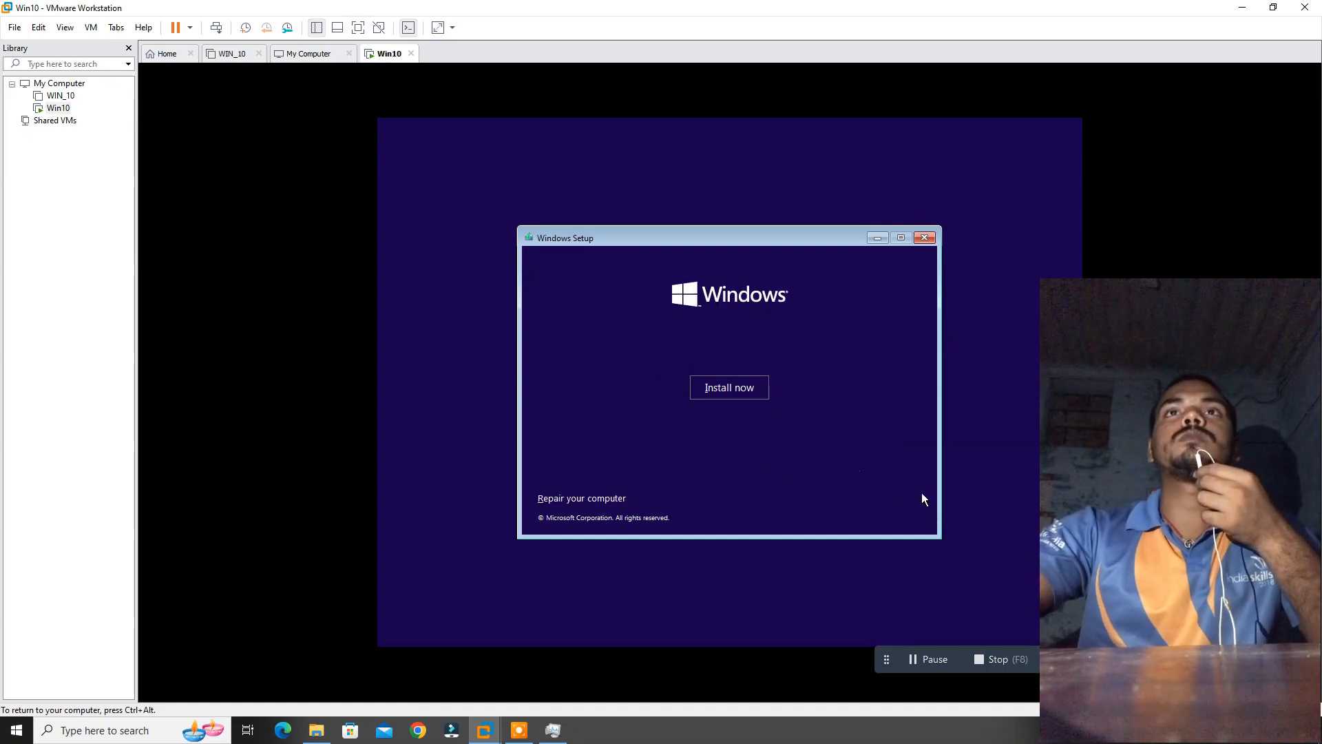
# Step: Start the Windows installation without a product key and choose the Windows 10 Pro edition
pyautogui.click(735, 391)
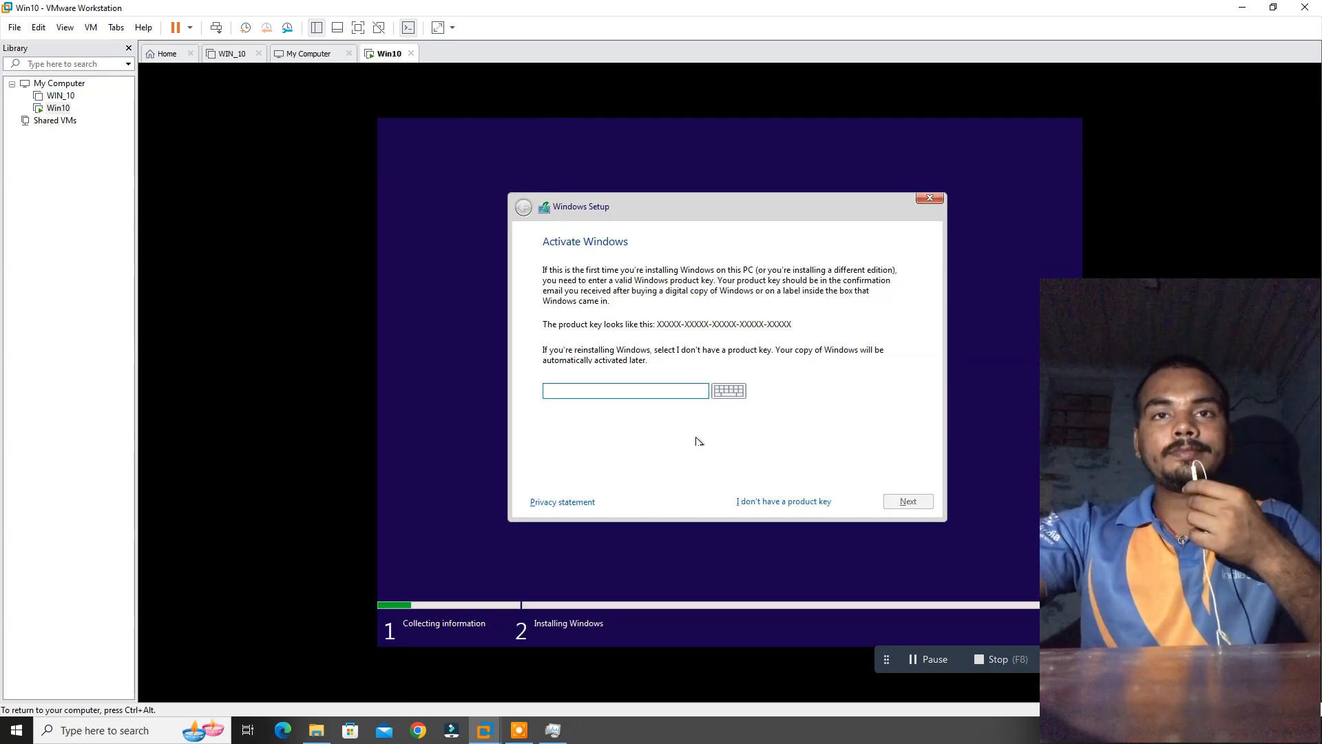
pyautogui.click(775, 505)
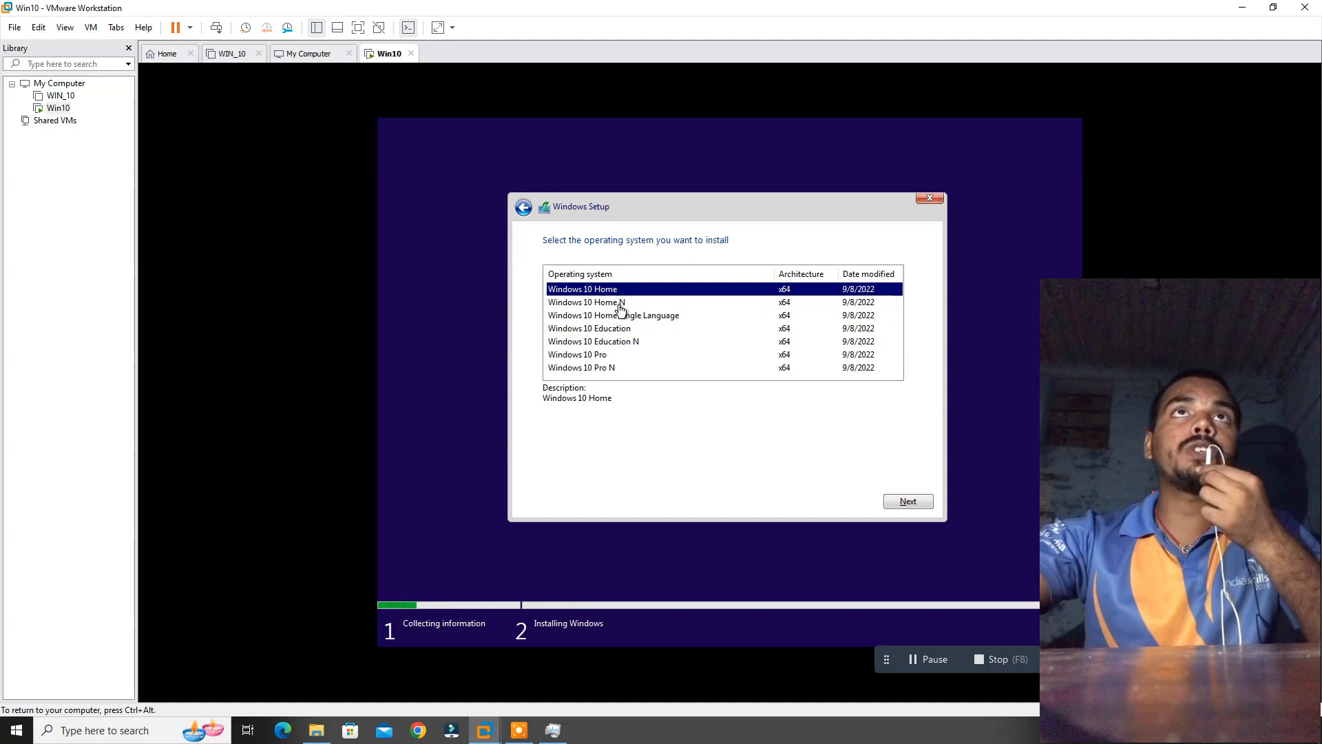
pyautogui.click(591, 358)
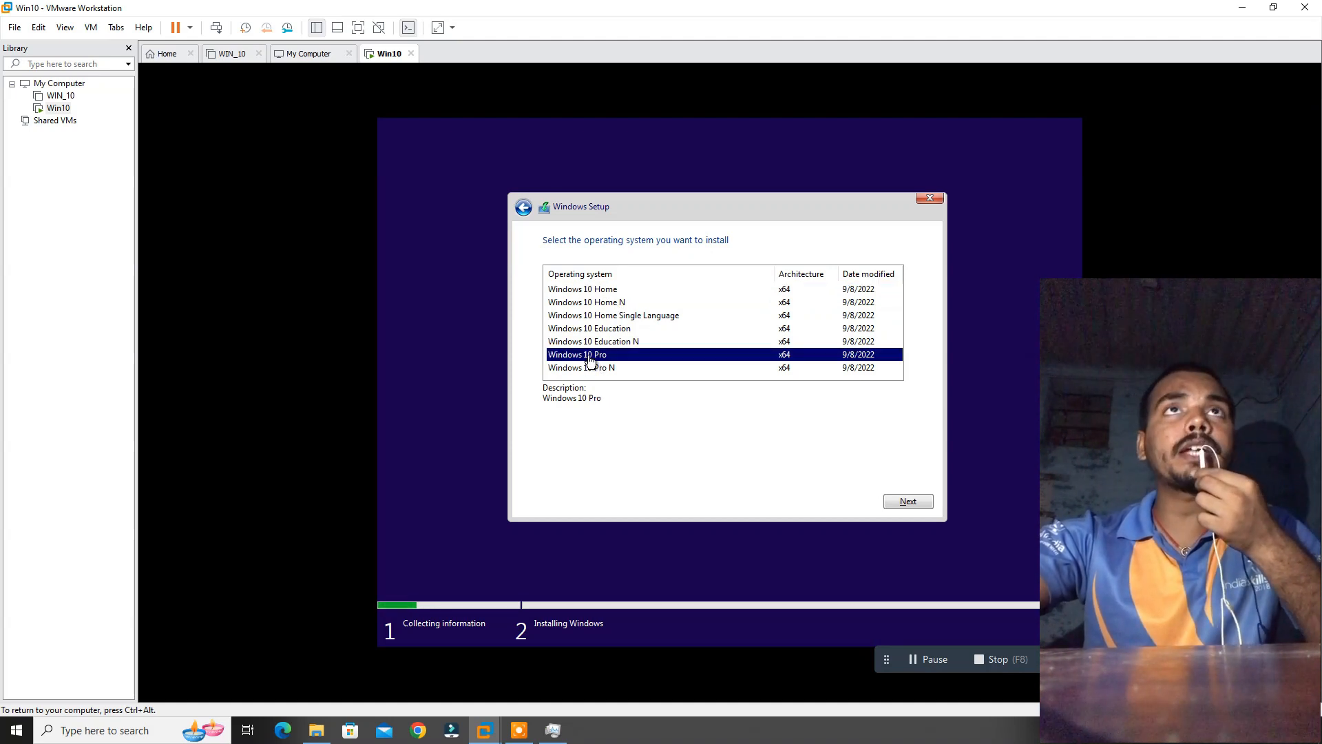
pyautogui.click(896, 506)
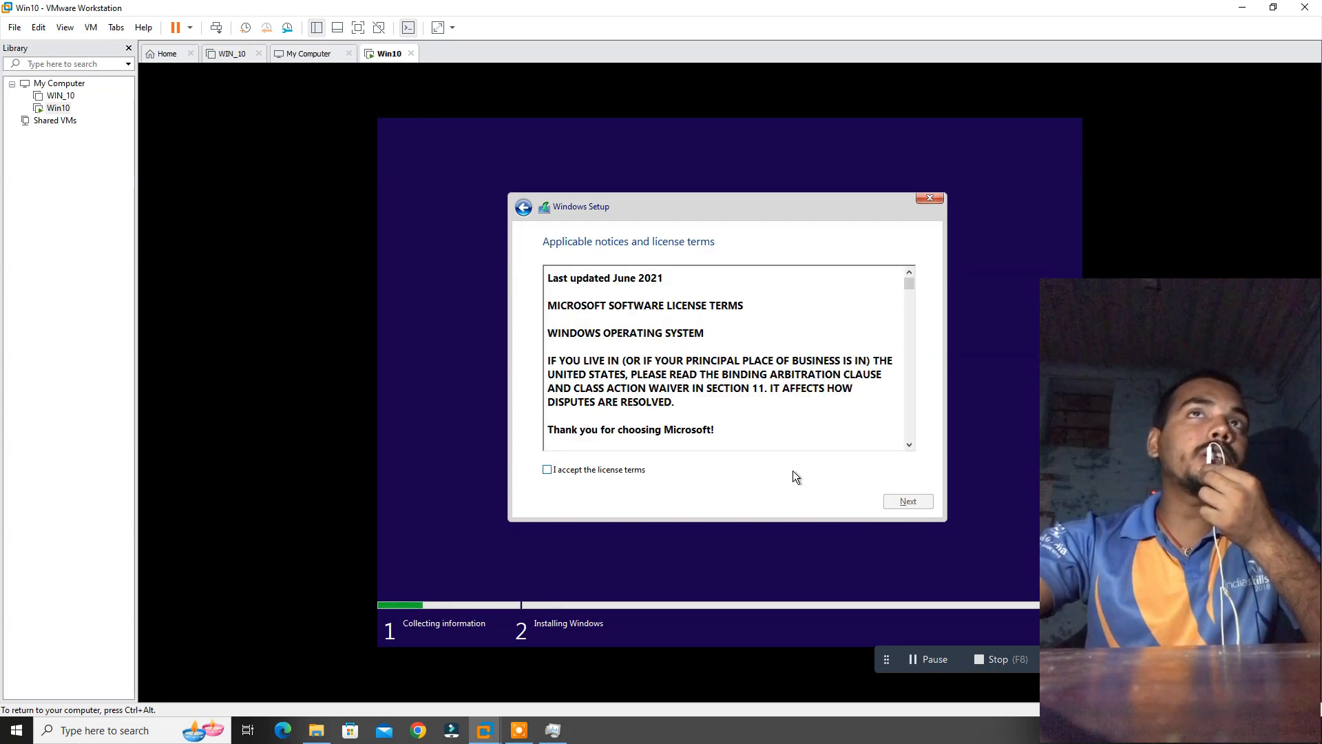
# Step: Accept the license terms and choose the Custom installation that installs Windows only
pyautogui.click(558, 472)
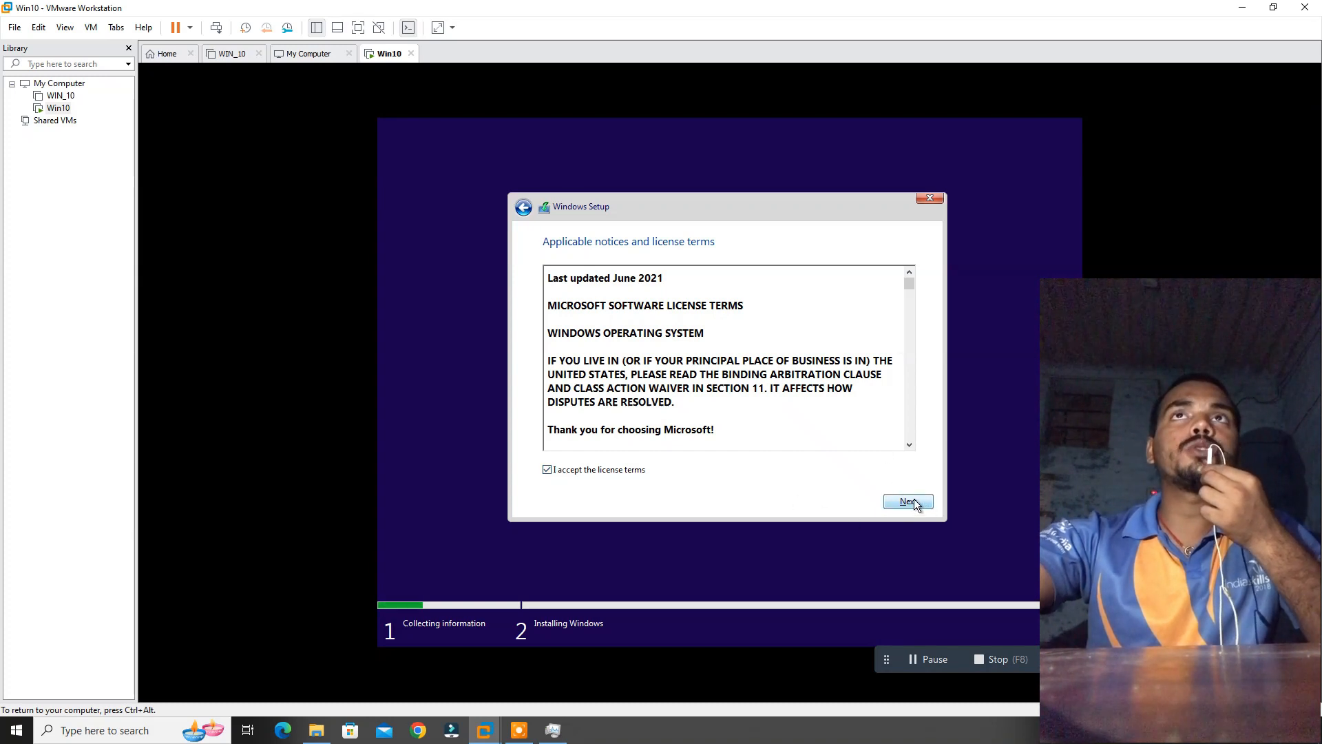
pyautogui.scroll(-3, 827, 402)
pyautogui.click(895, 501)
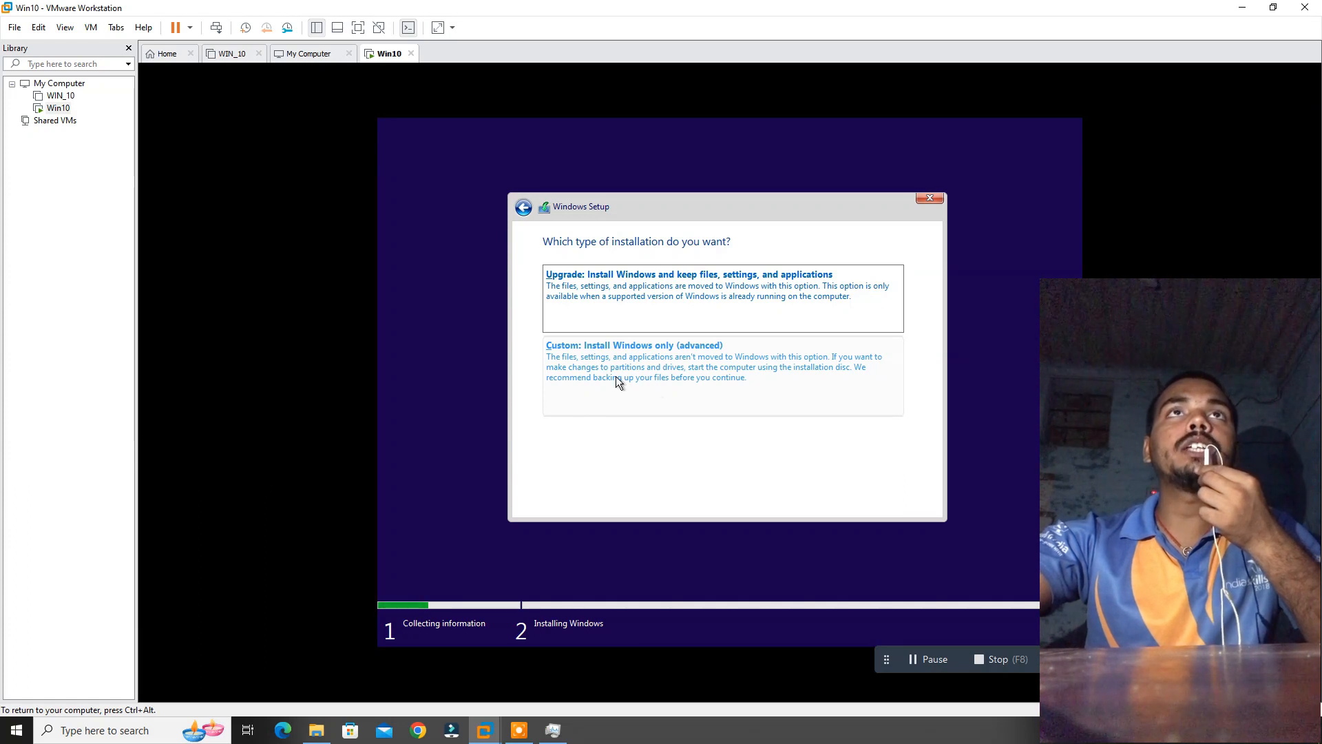
pyautogui.click(640, 370)
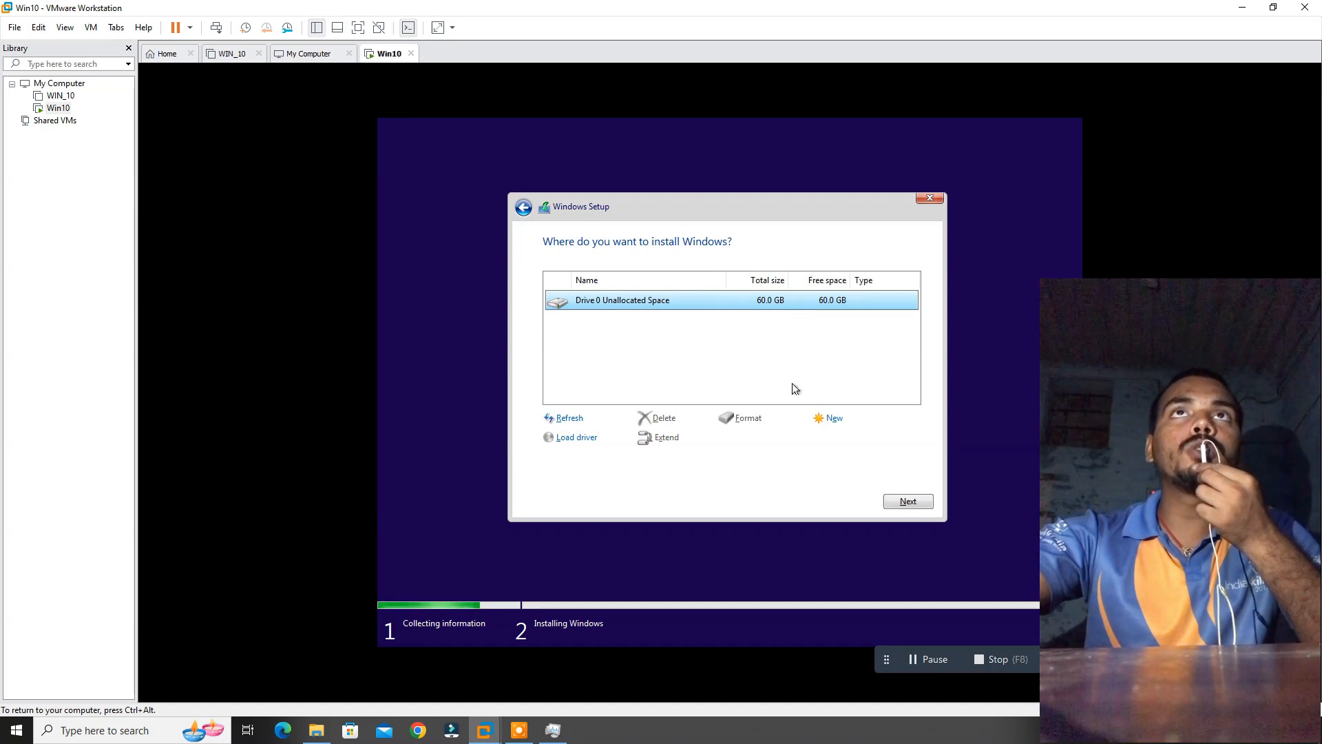
pyautogui.click(830, 418)
pyautogui.moveTo(791, 438); pyautogui.dragTo(757, 439)
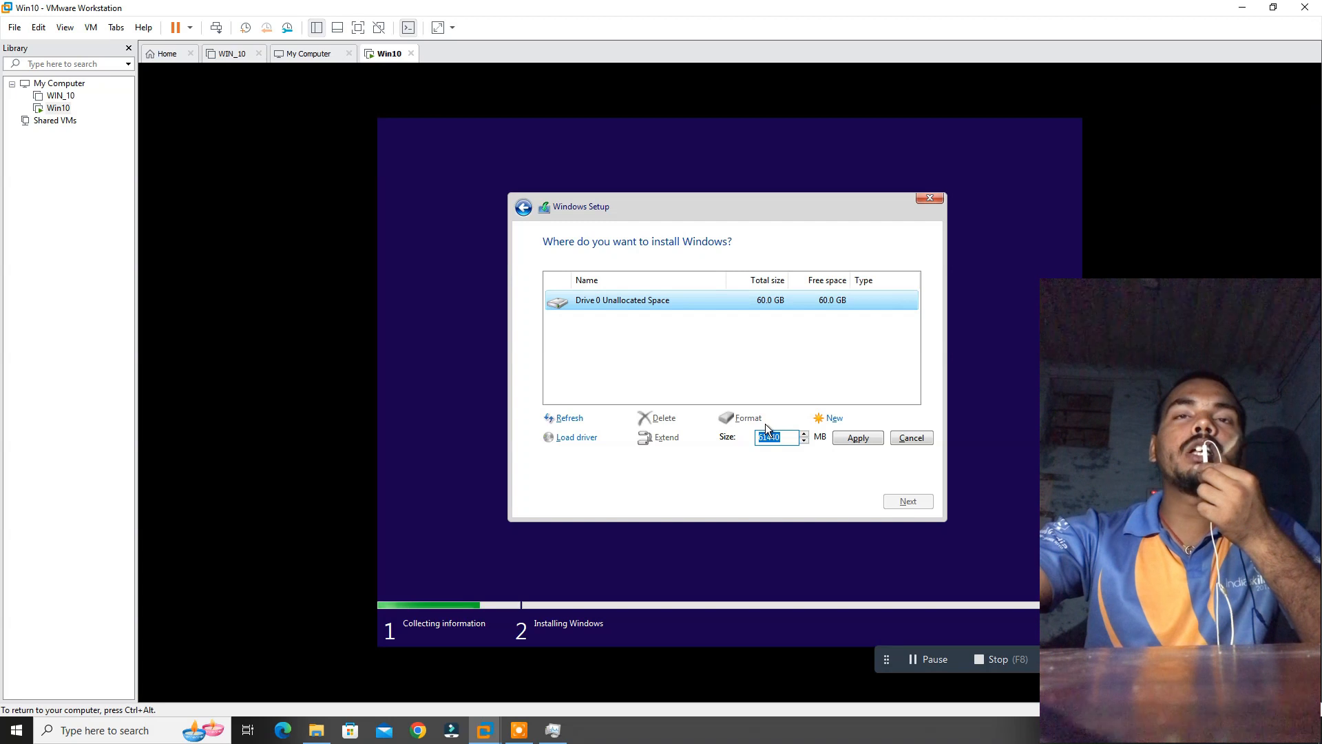
pyautogui.press('BackSpace')
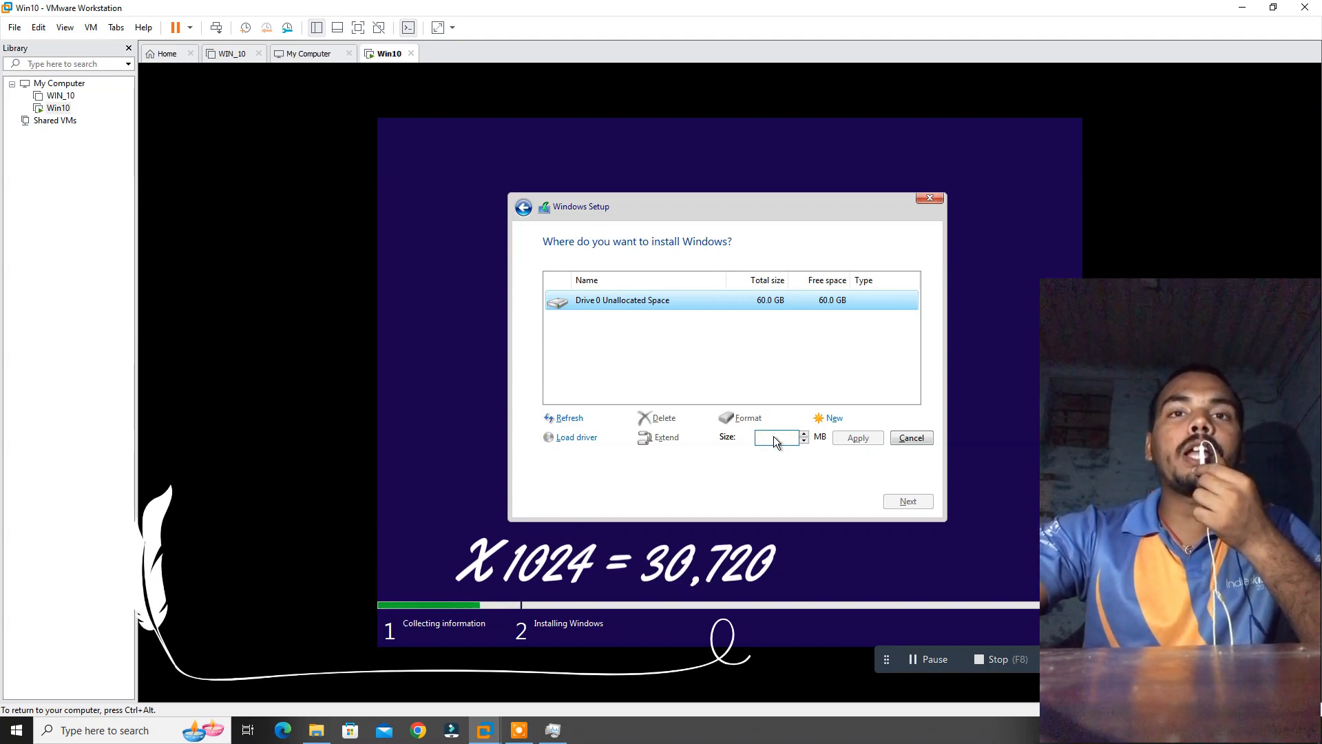
pyautogui.click(735, 335)
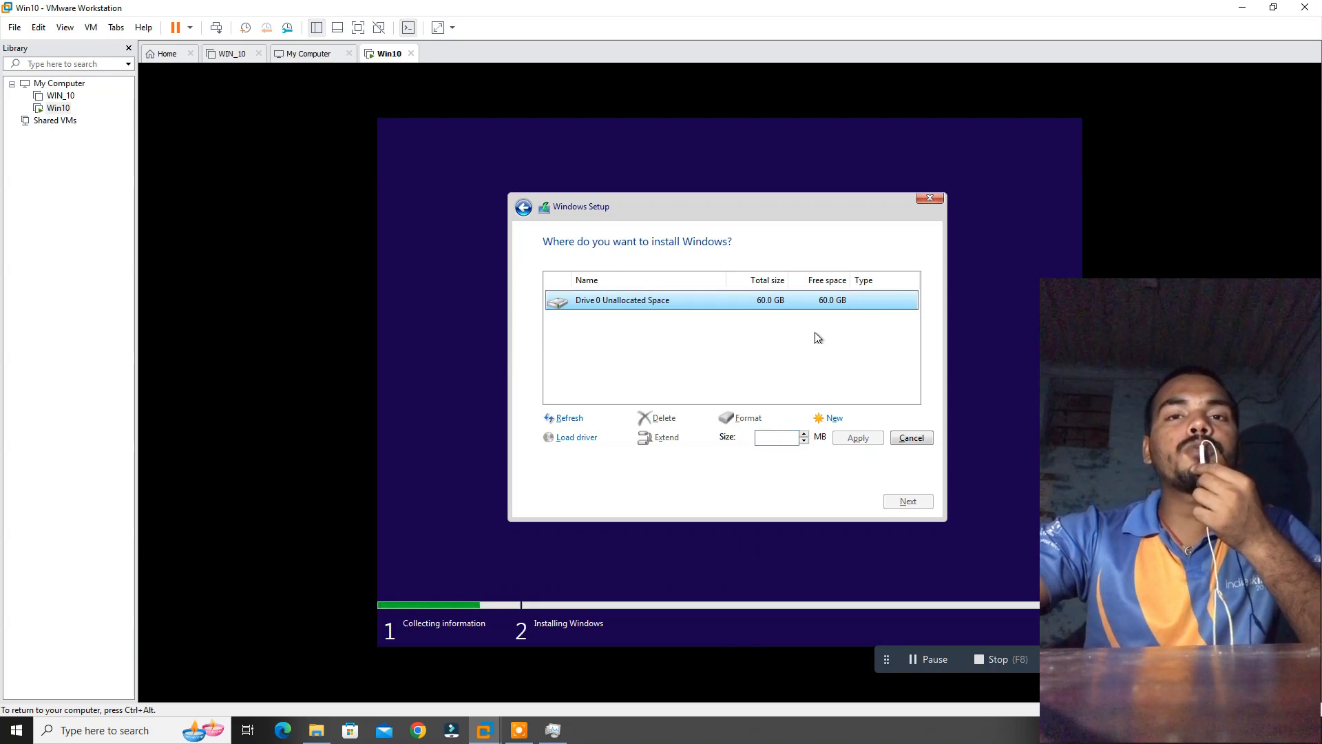
pyautogui.click(907, 440)
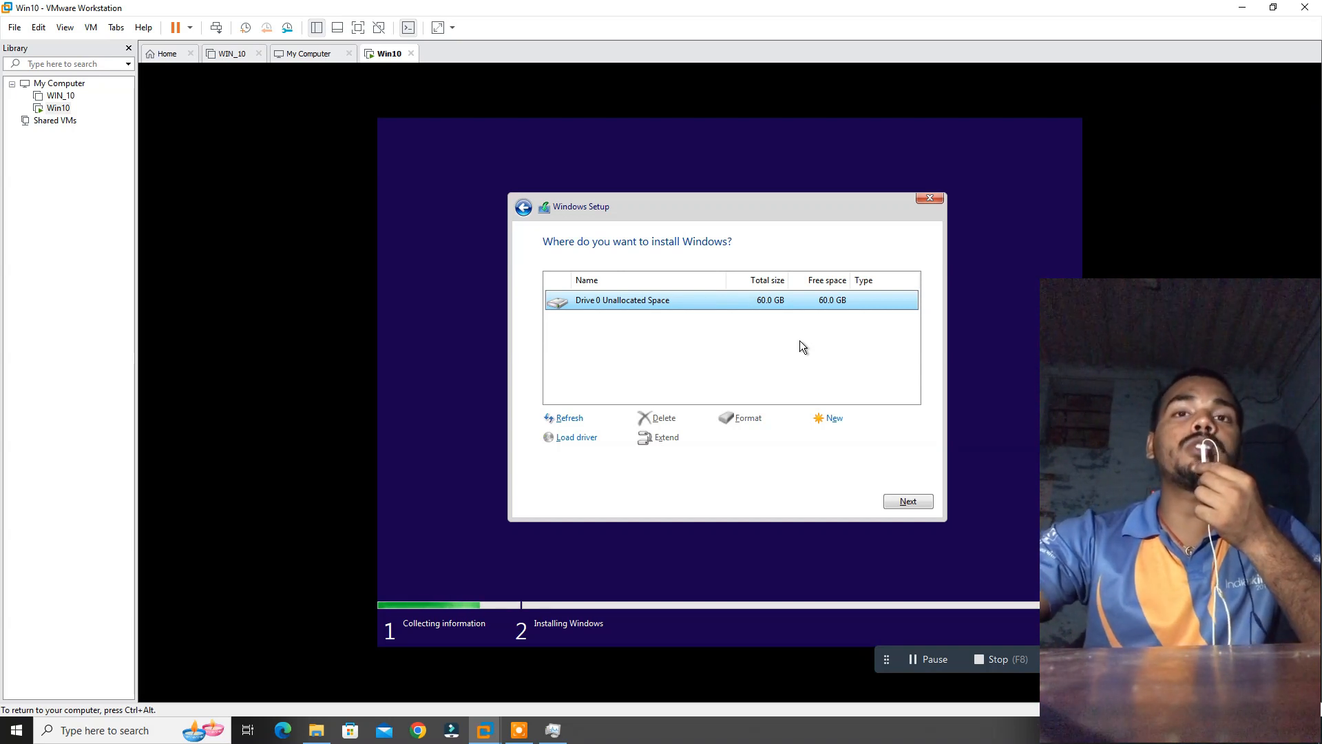
# Step: Install Windows on the 60 GB unallocated space of Drive 0
pyautogui.click(906, 503)
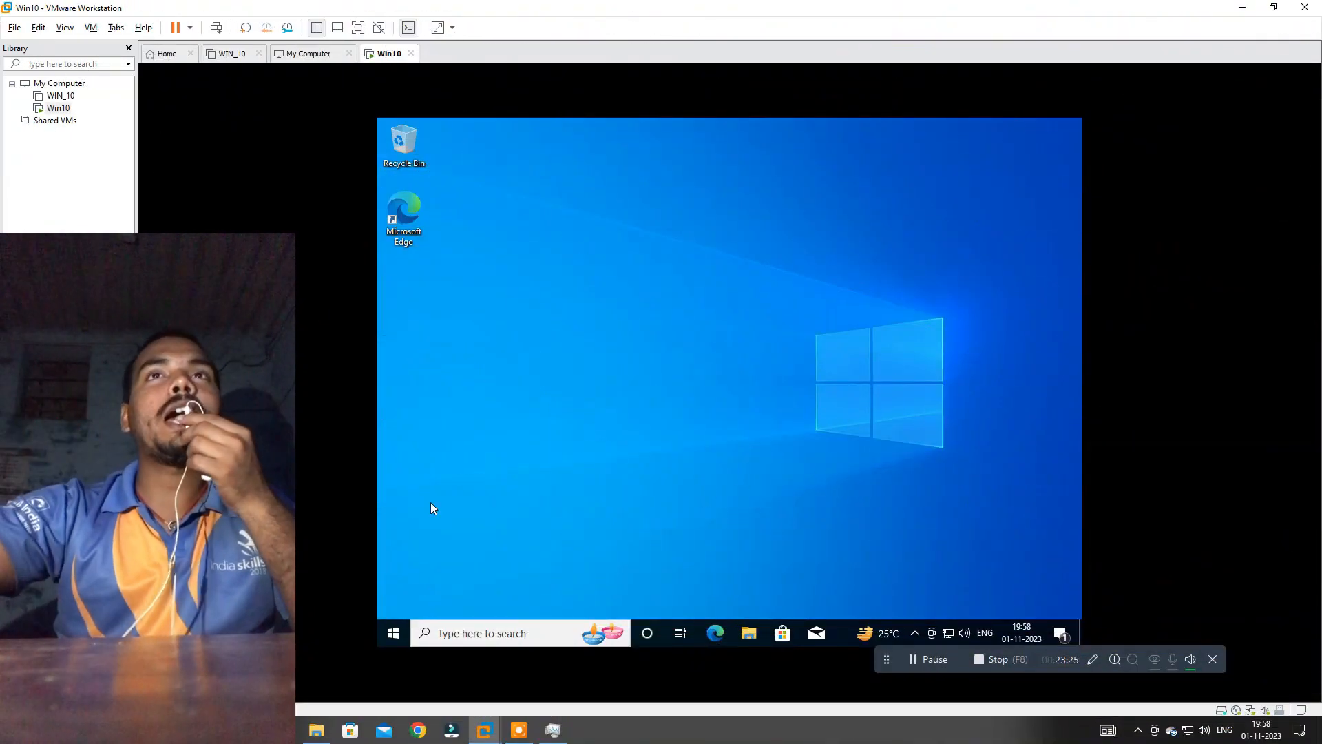
# Step: Examine the device and Windows specifications on the guest system's About settings page, then close Settings
pyautogui.click(391, 632)
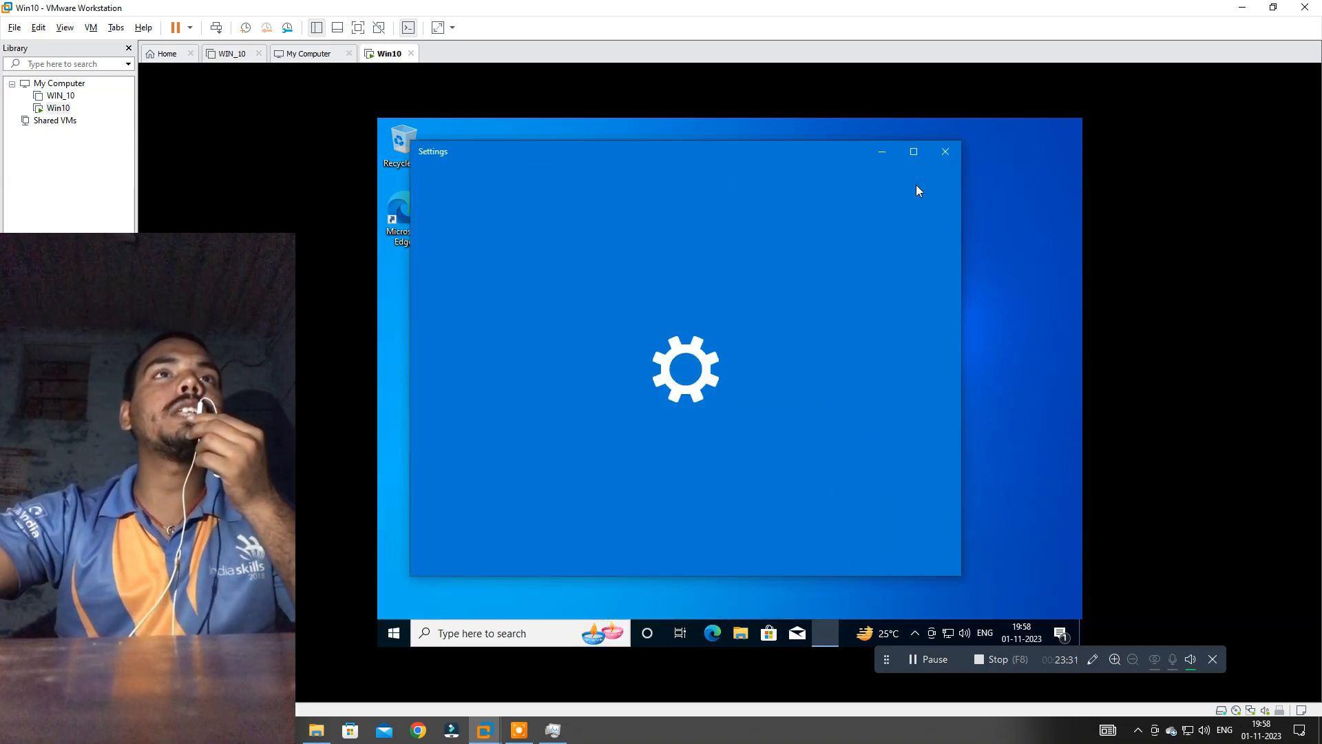
pyautogui.click(914, 153)
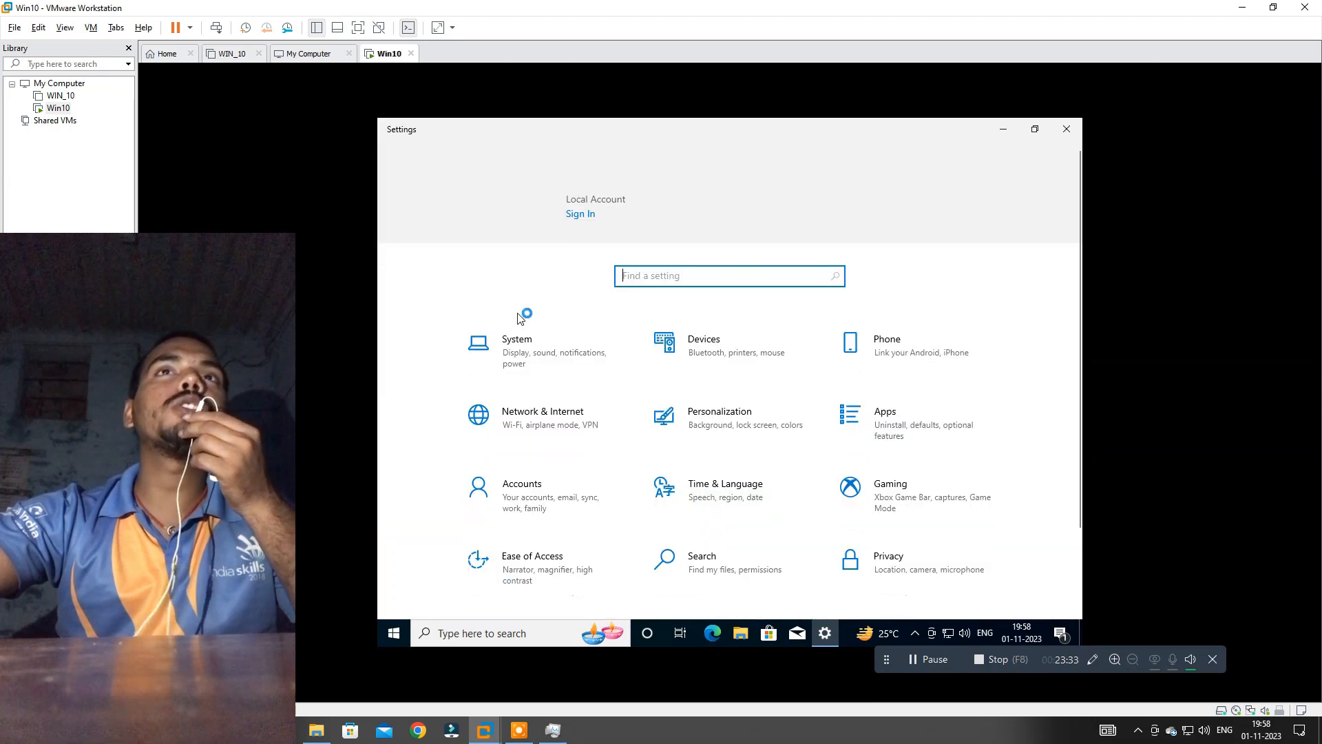
pyautogui.click(565, 360)
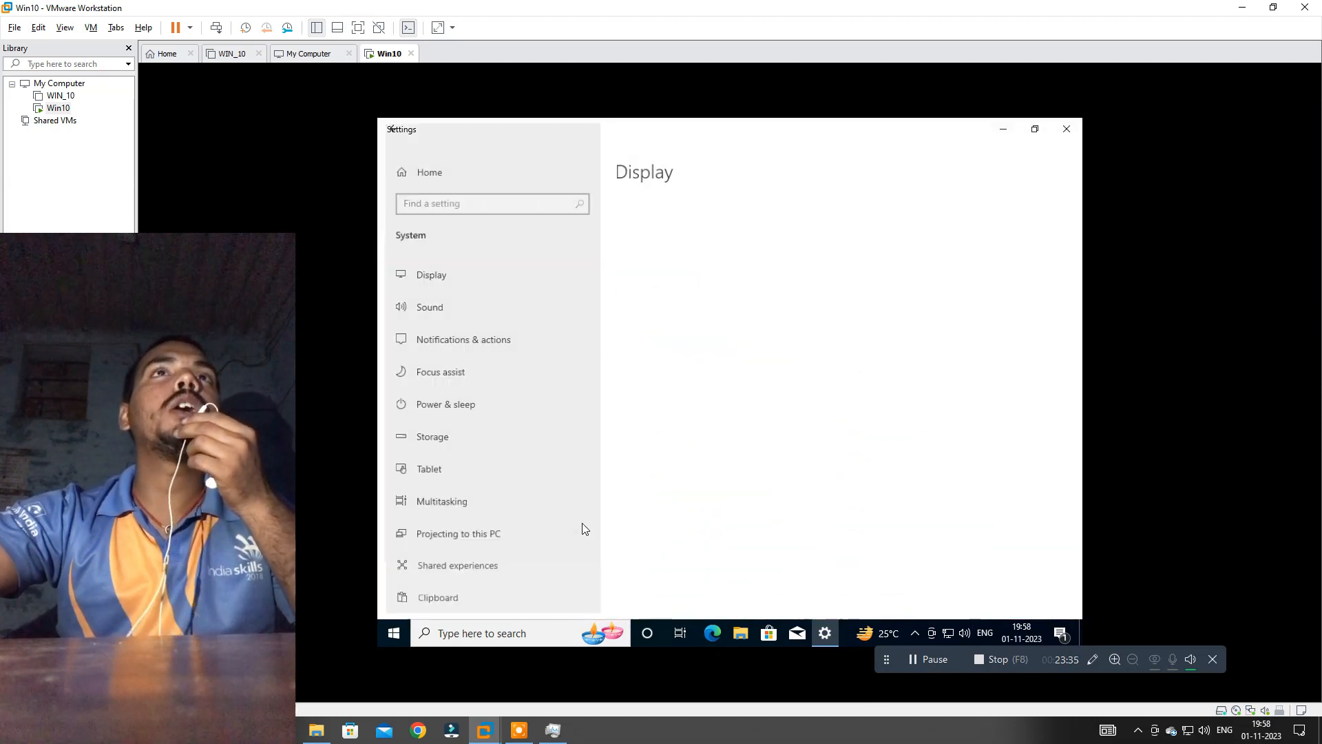
pyautogui.scroll(-3, 523, 523)
pyautogui.click(476, 547)
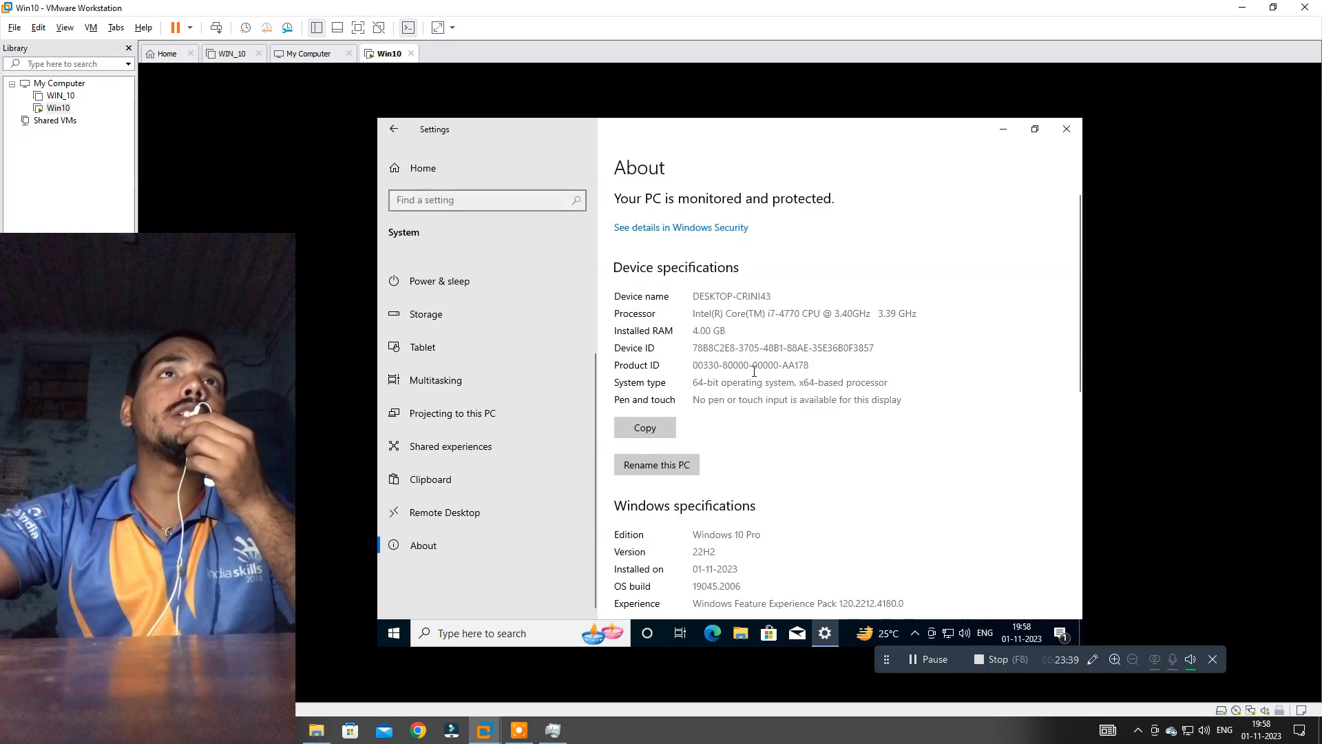
pyautogui.scroll(-5, 760, 416)
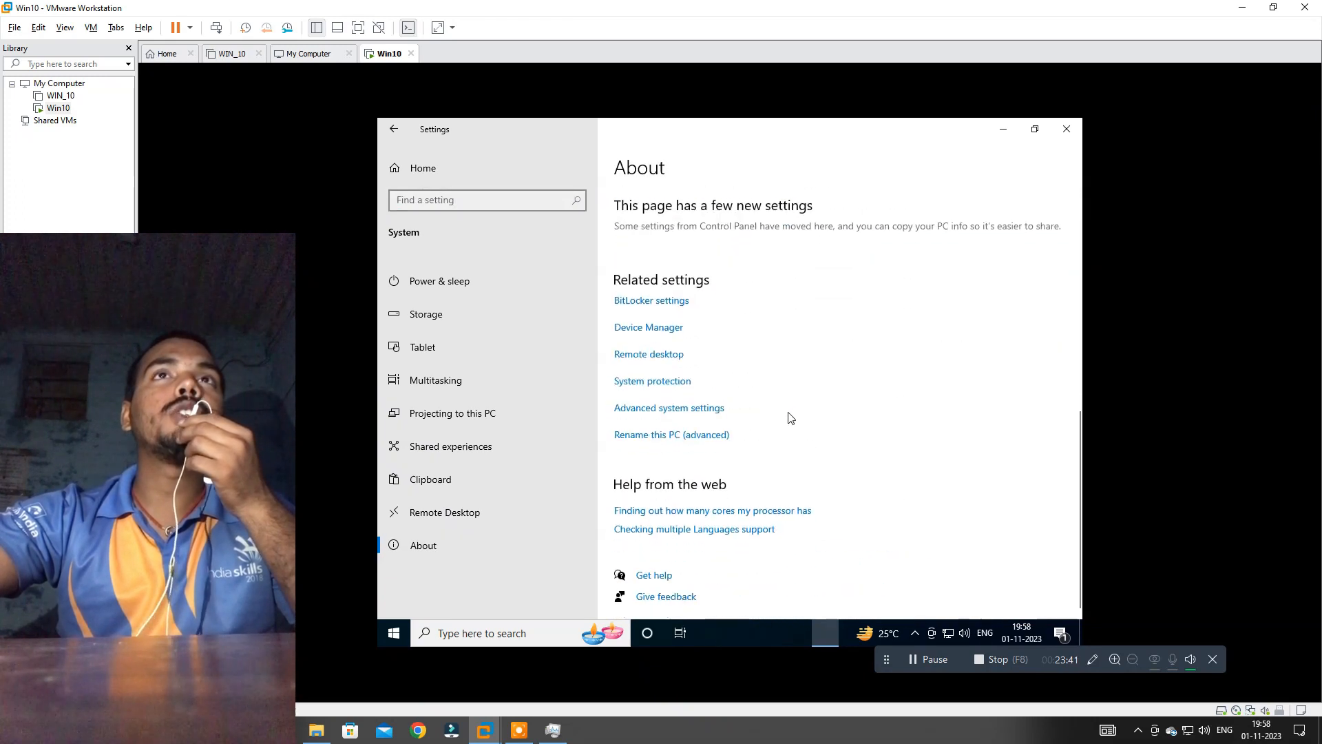
pyautogui.click(1065, 132)
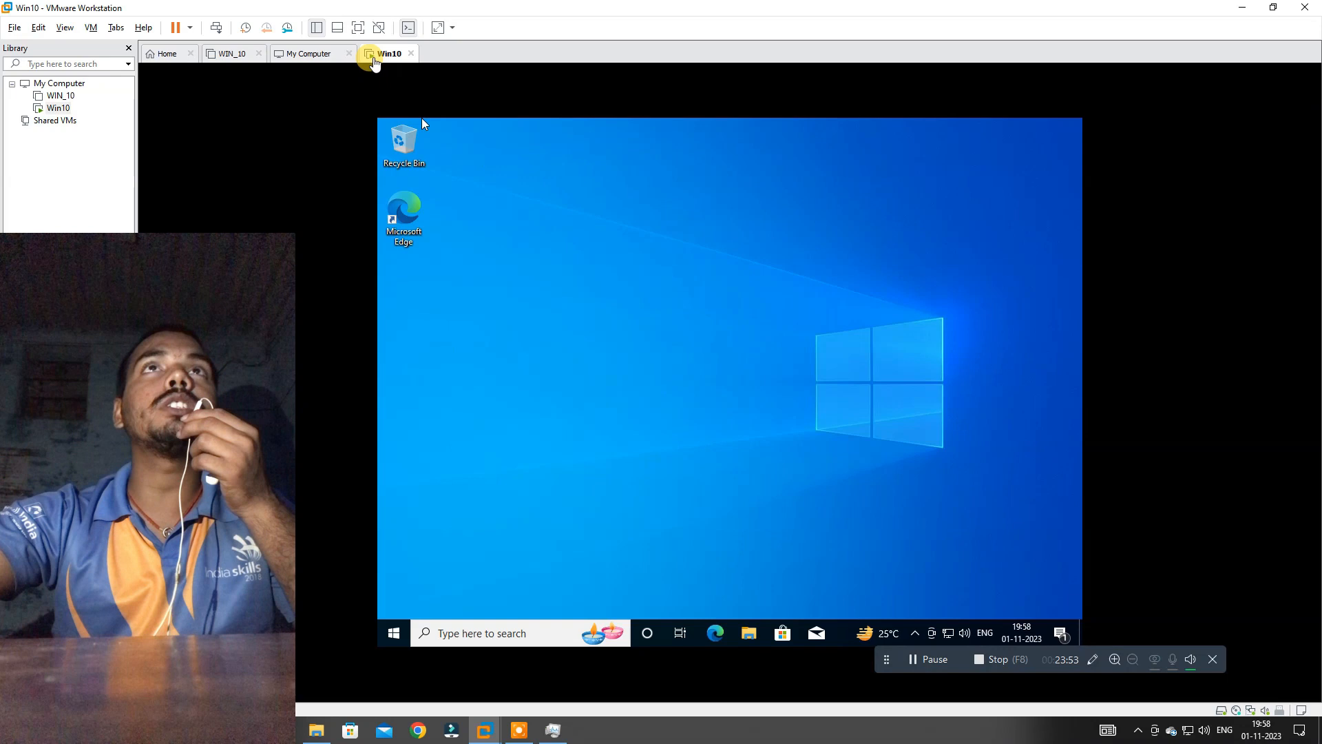
pyautogui.rightClick(380, 54)
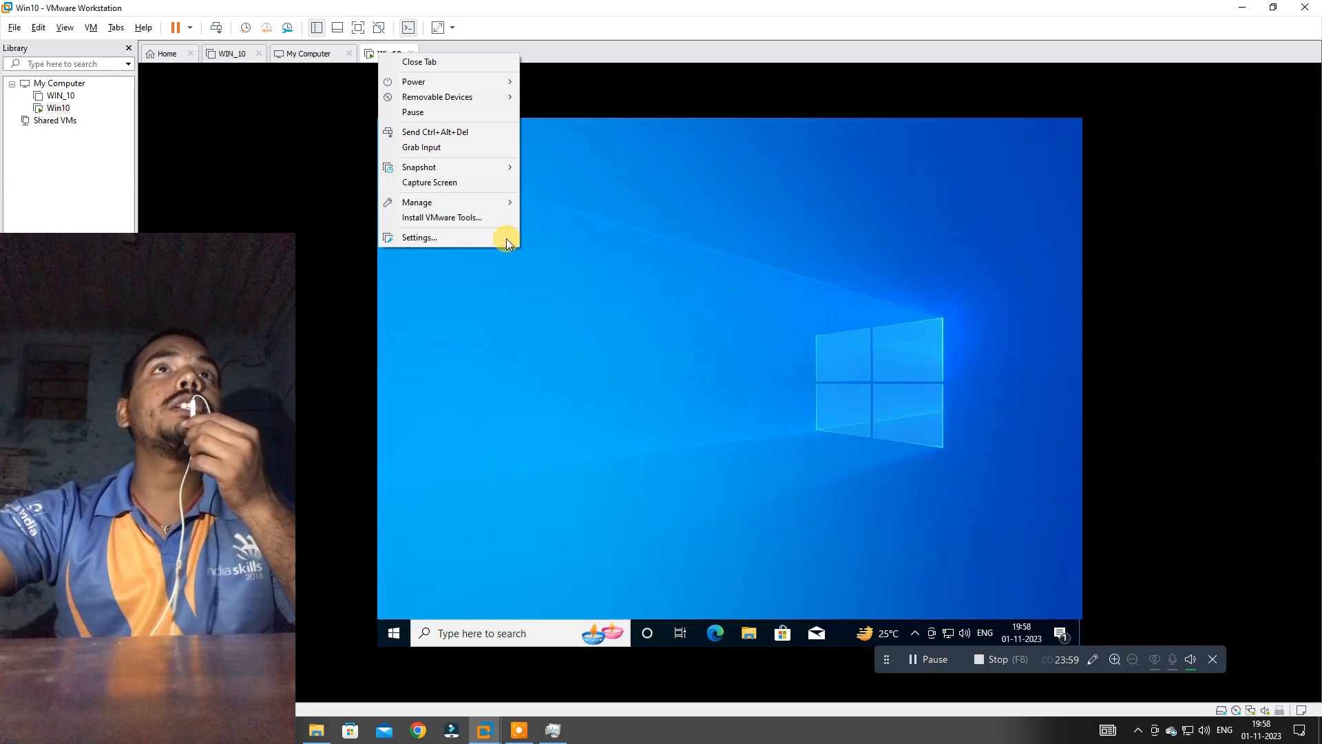
pyautogui.click(695, 369)
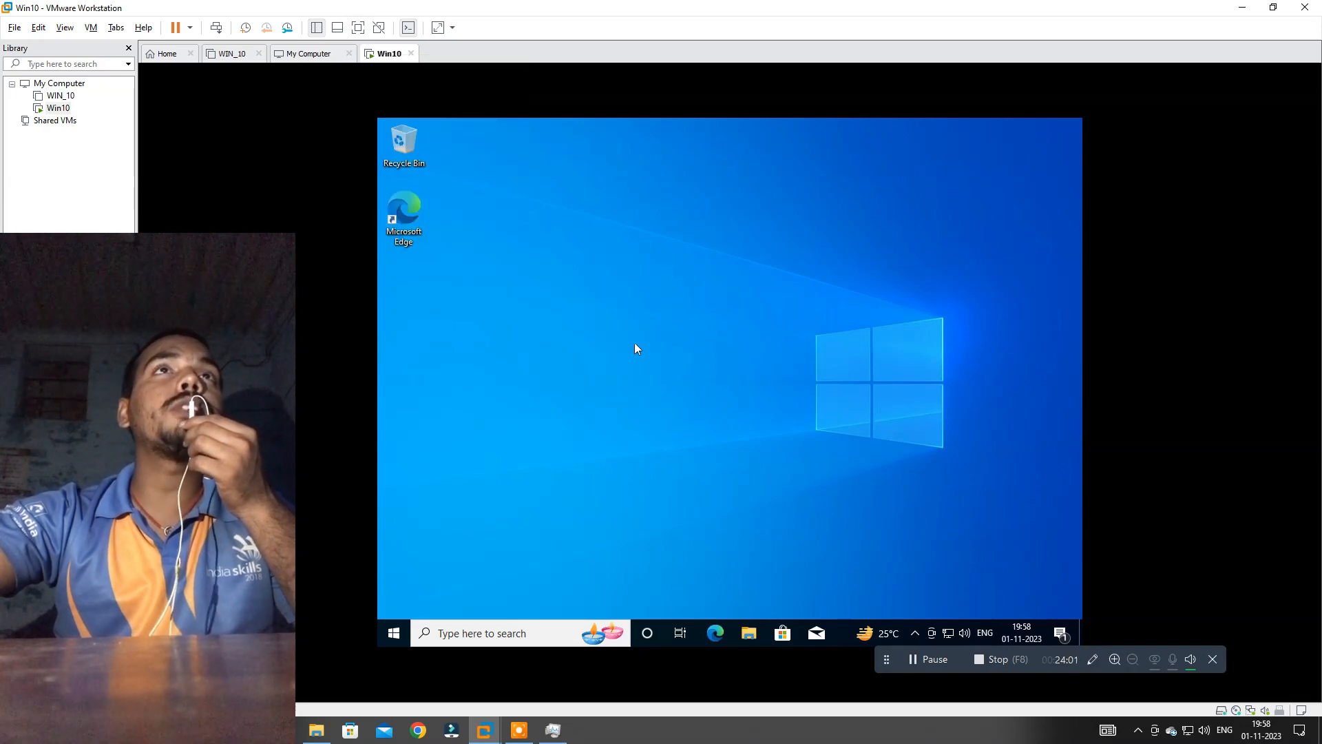
pyautogui.rightClick(380, 54)
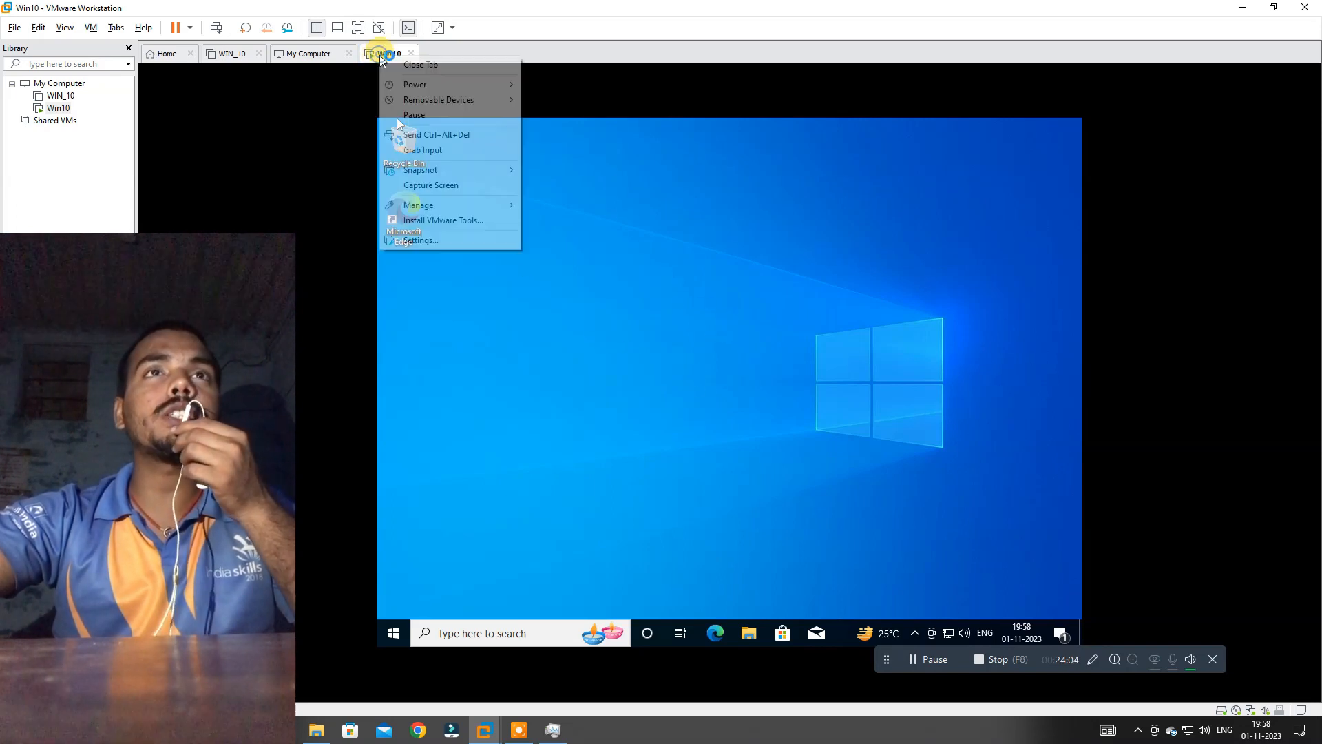
pyautogui.click(630, 265)
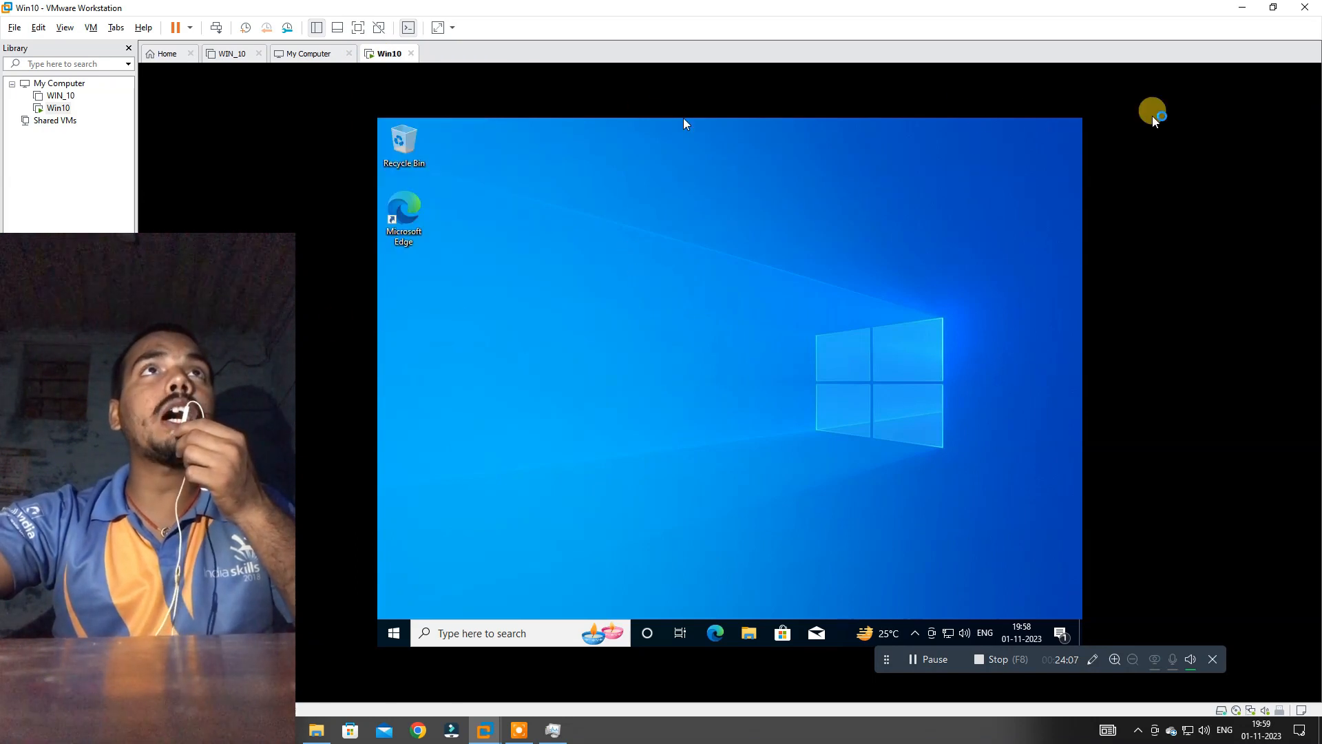